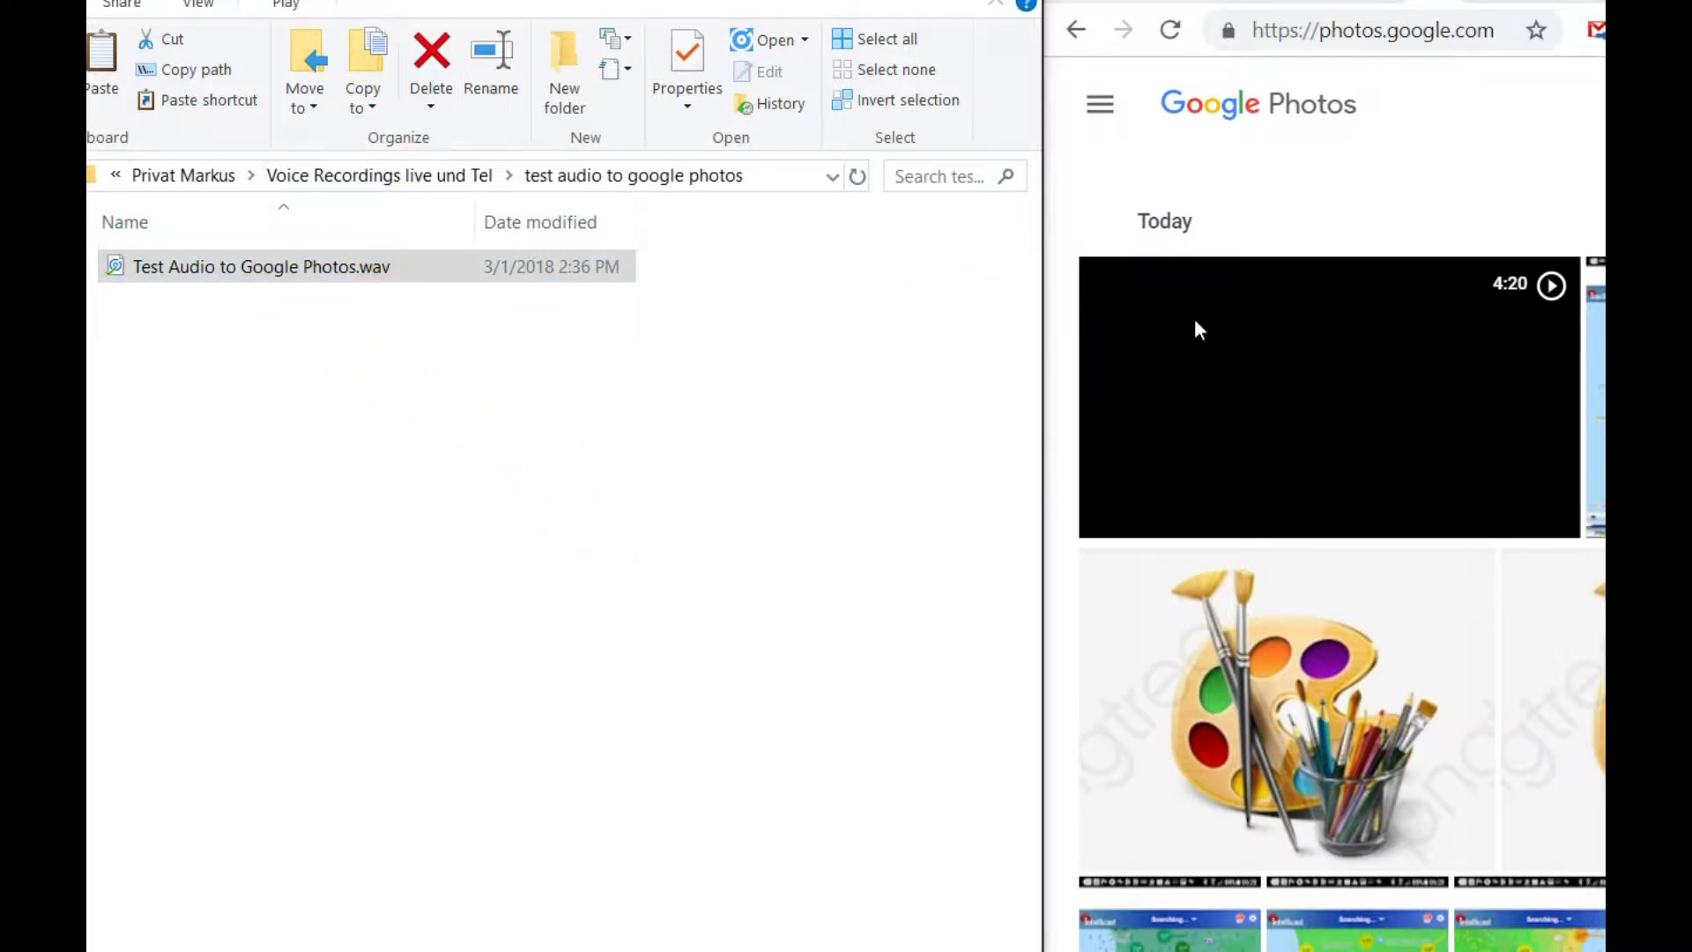
# - Drop the WAV onto Google Photos, dismiss the 'Can't upload item' notice, and reselect the file
pyautogui.moveTo(256, 266); pyautogui.dragTo(1241, 509)
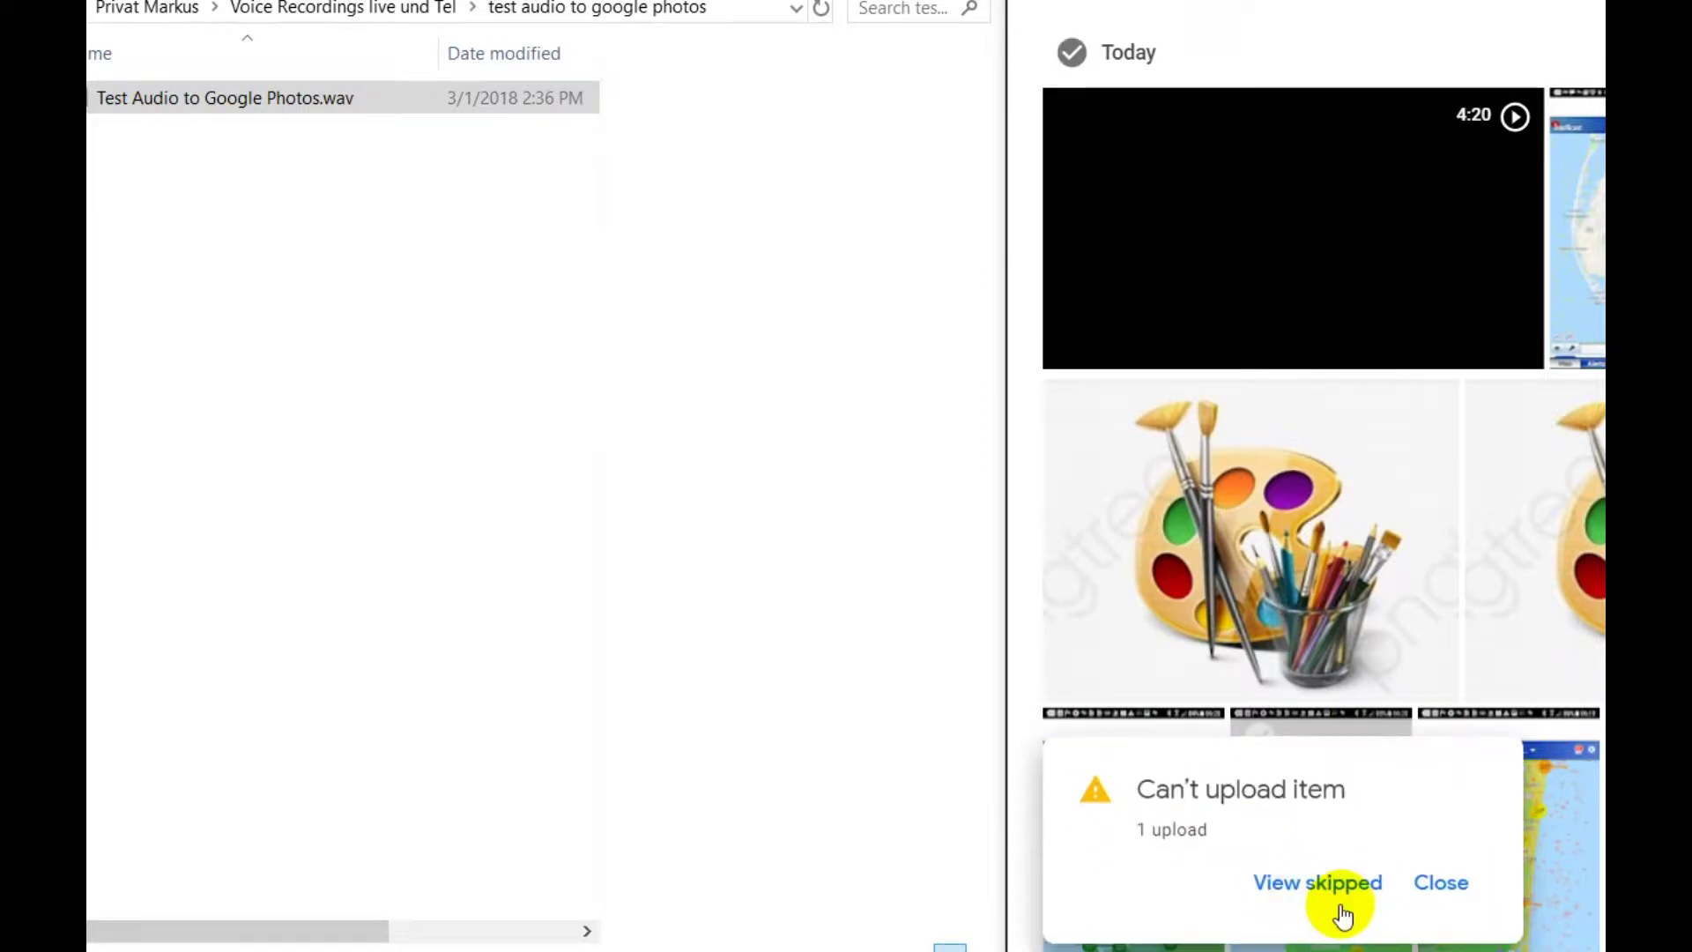
pyautogui.click(1450, 886)
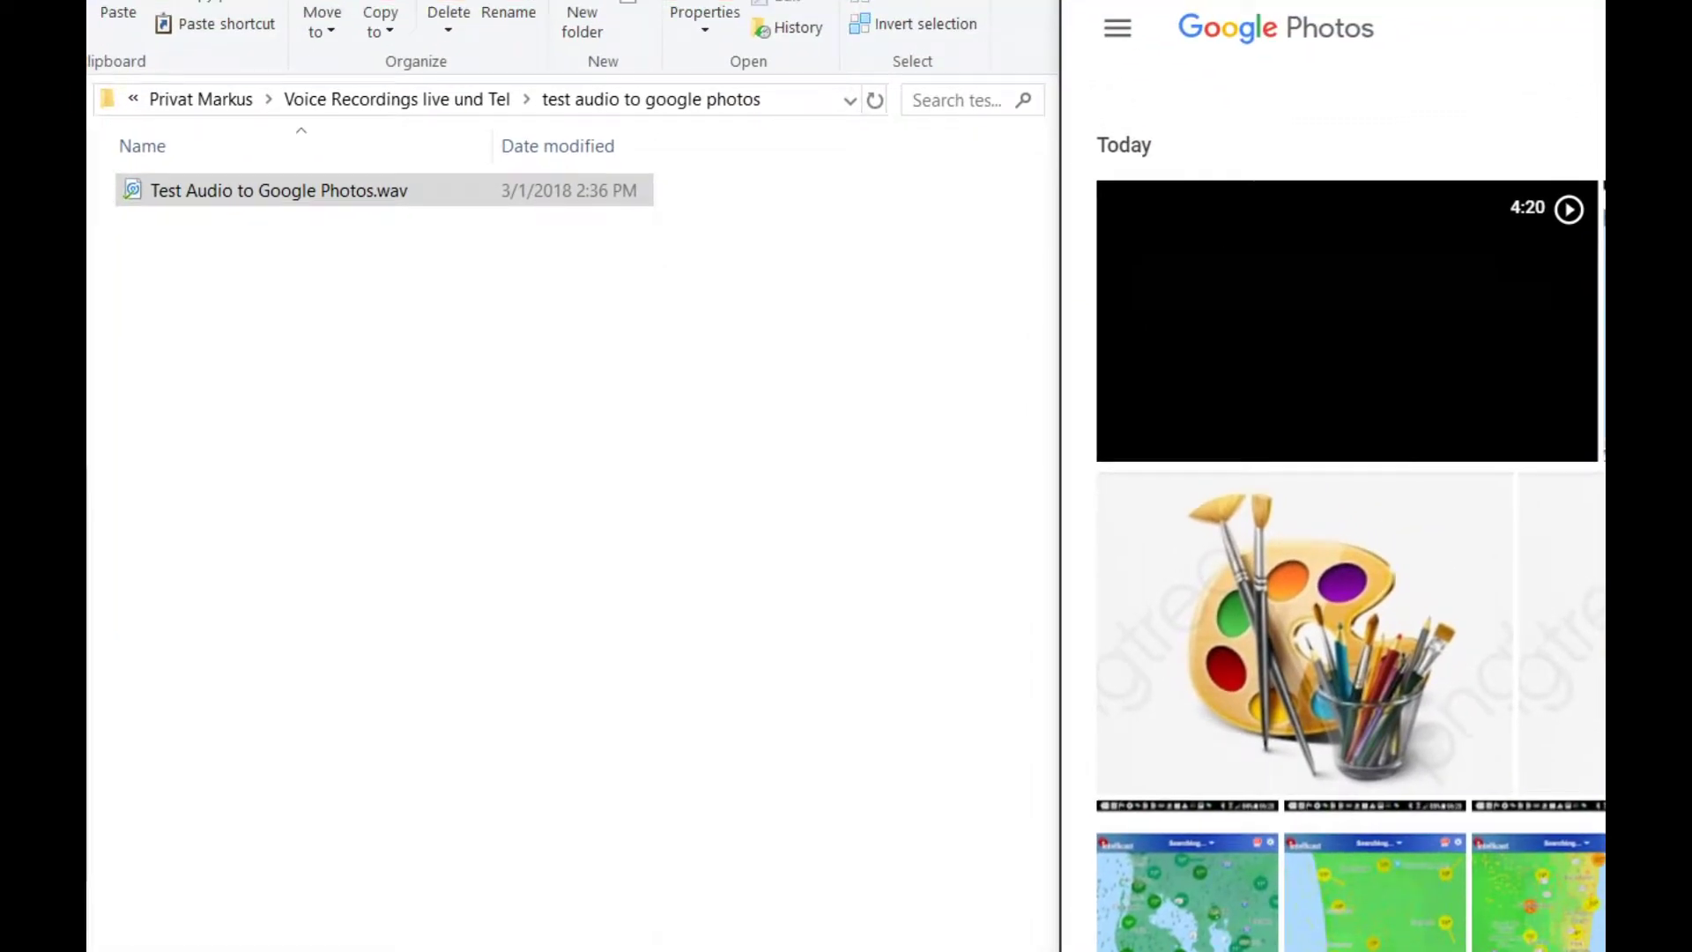
pyautogui.click(344, 198)
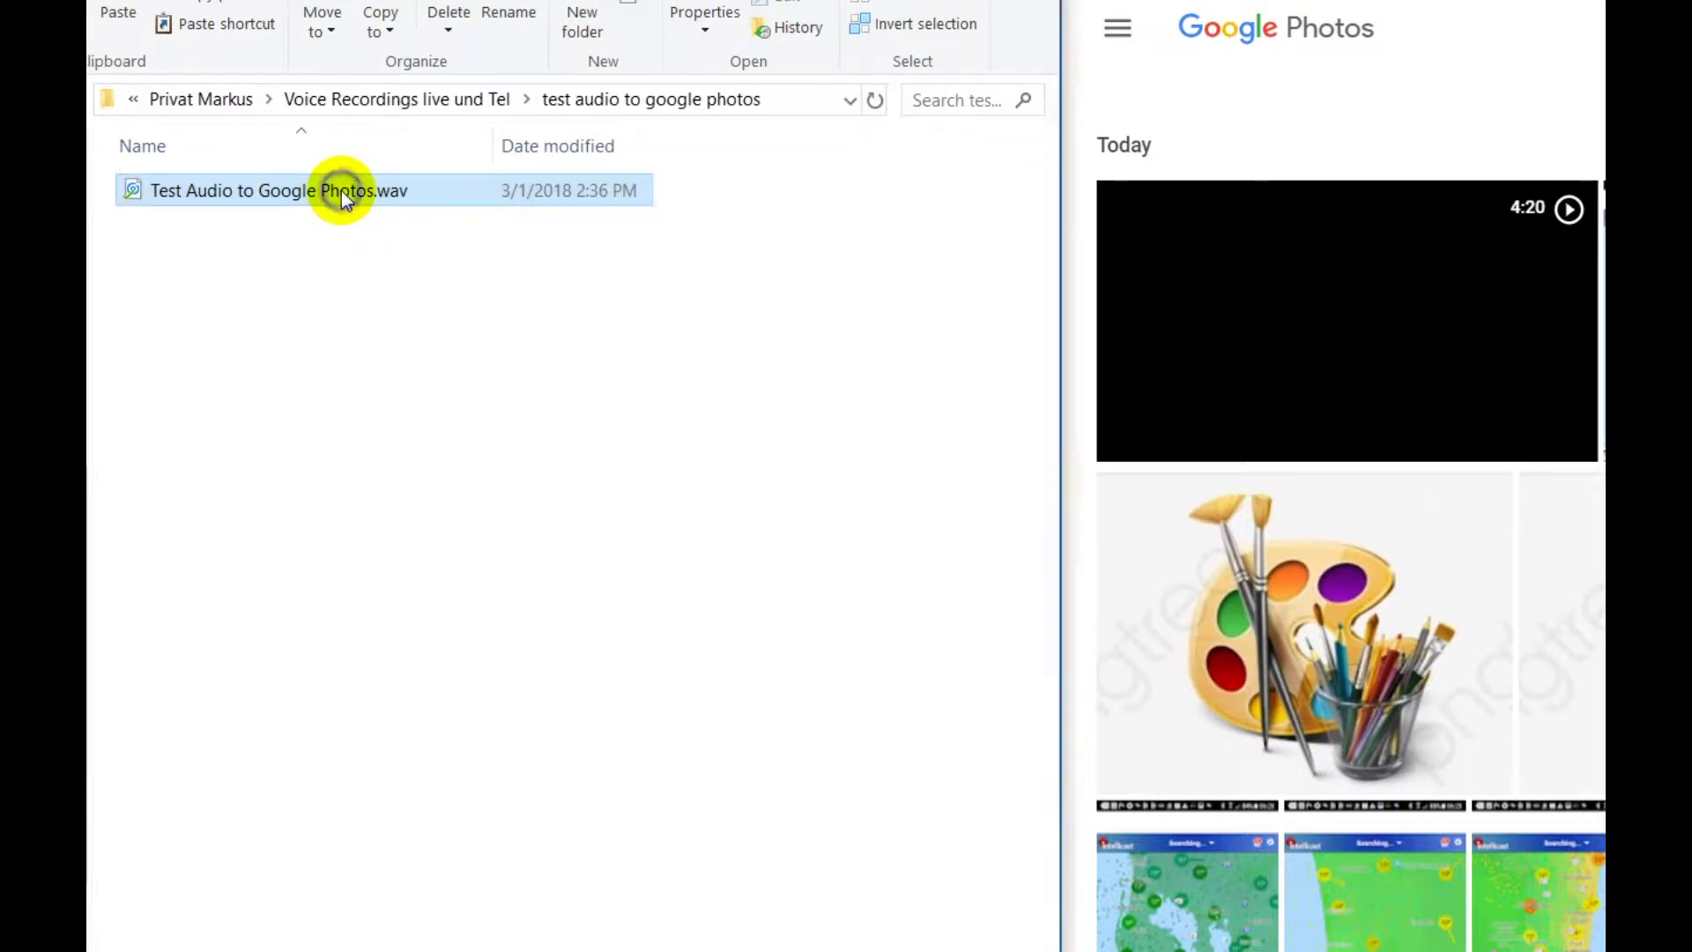
pyautogui.doubleClick(341, 191)
# - Convert the WAV recording to MP3 with File Converter's To Mp3, then check the new MP3 file
pyautogui.rightClick(341, 191)
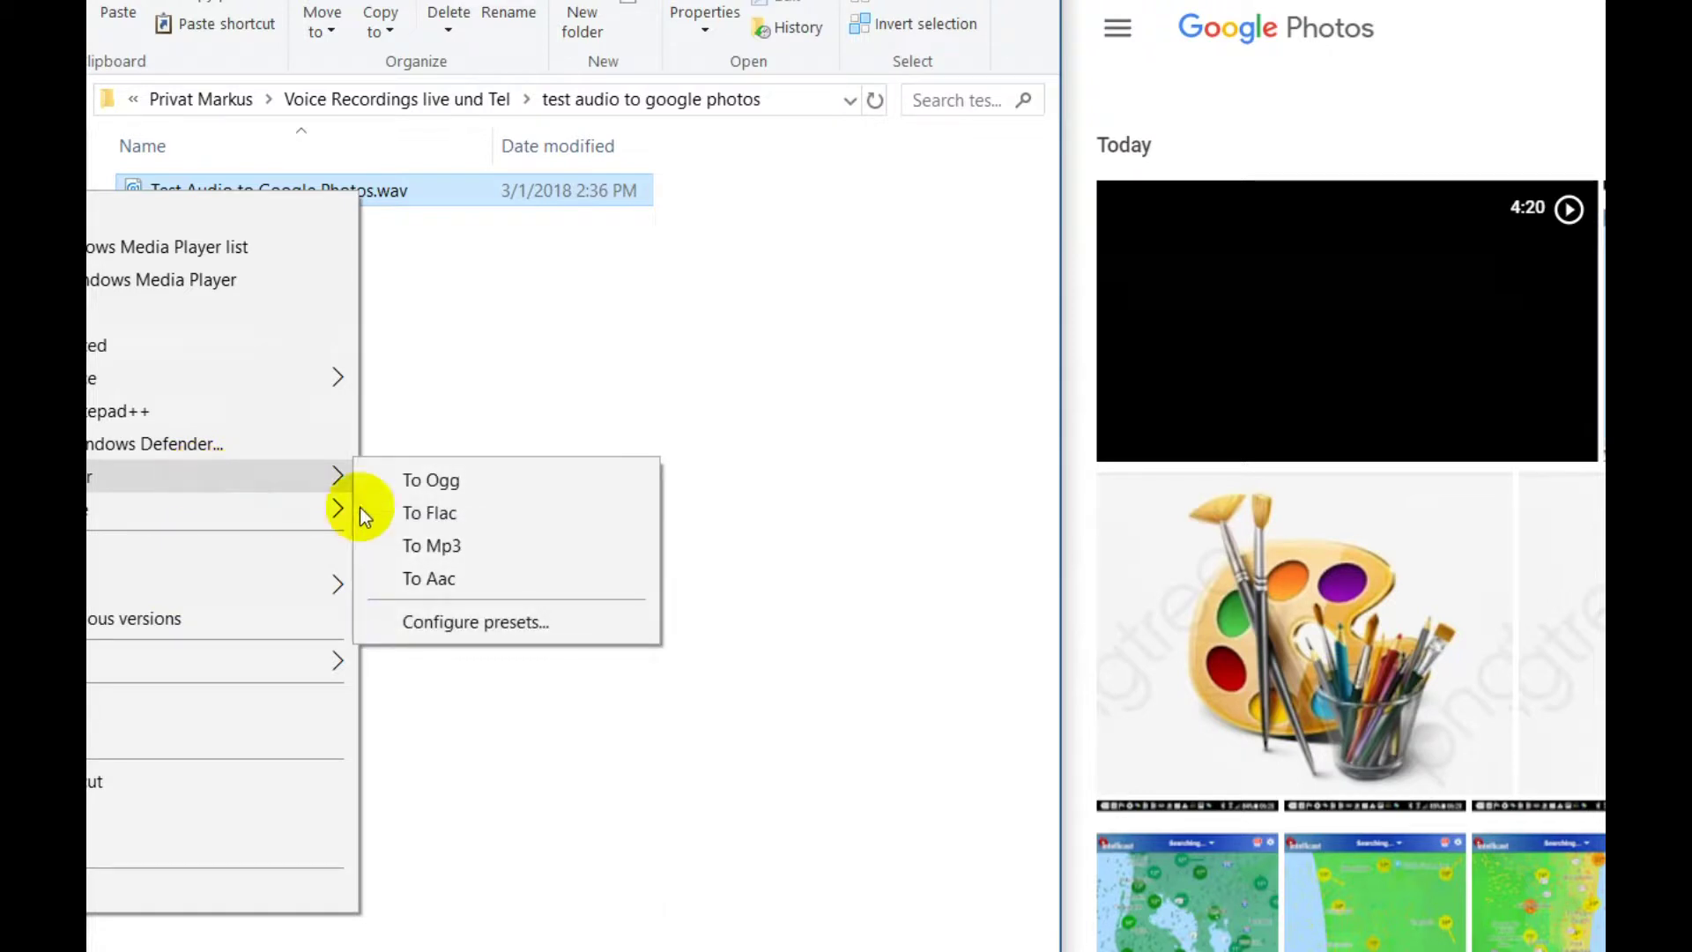
pyautogui.moveTo(211, 476)
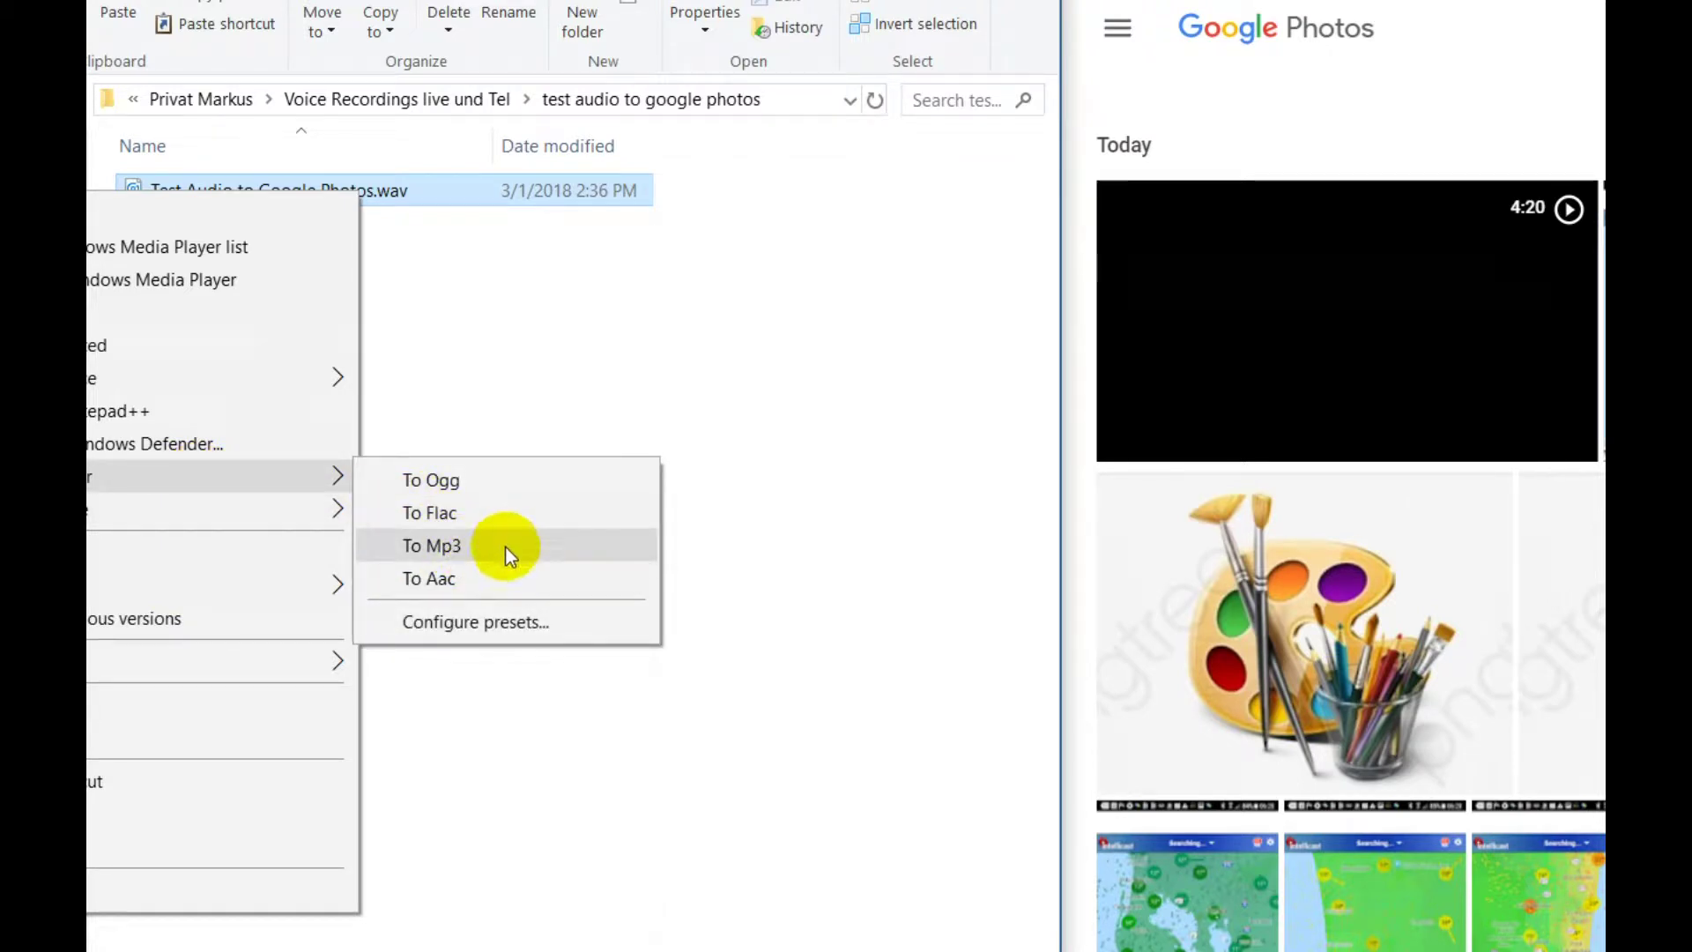
pyautogui.click(472, 569)
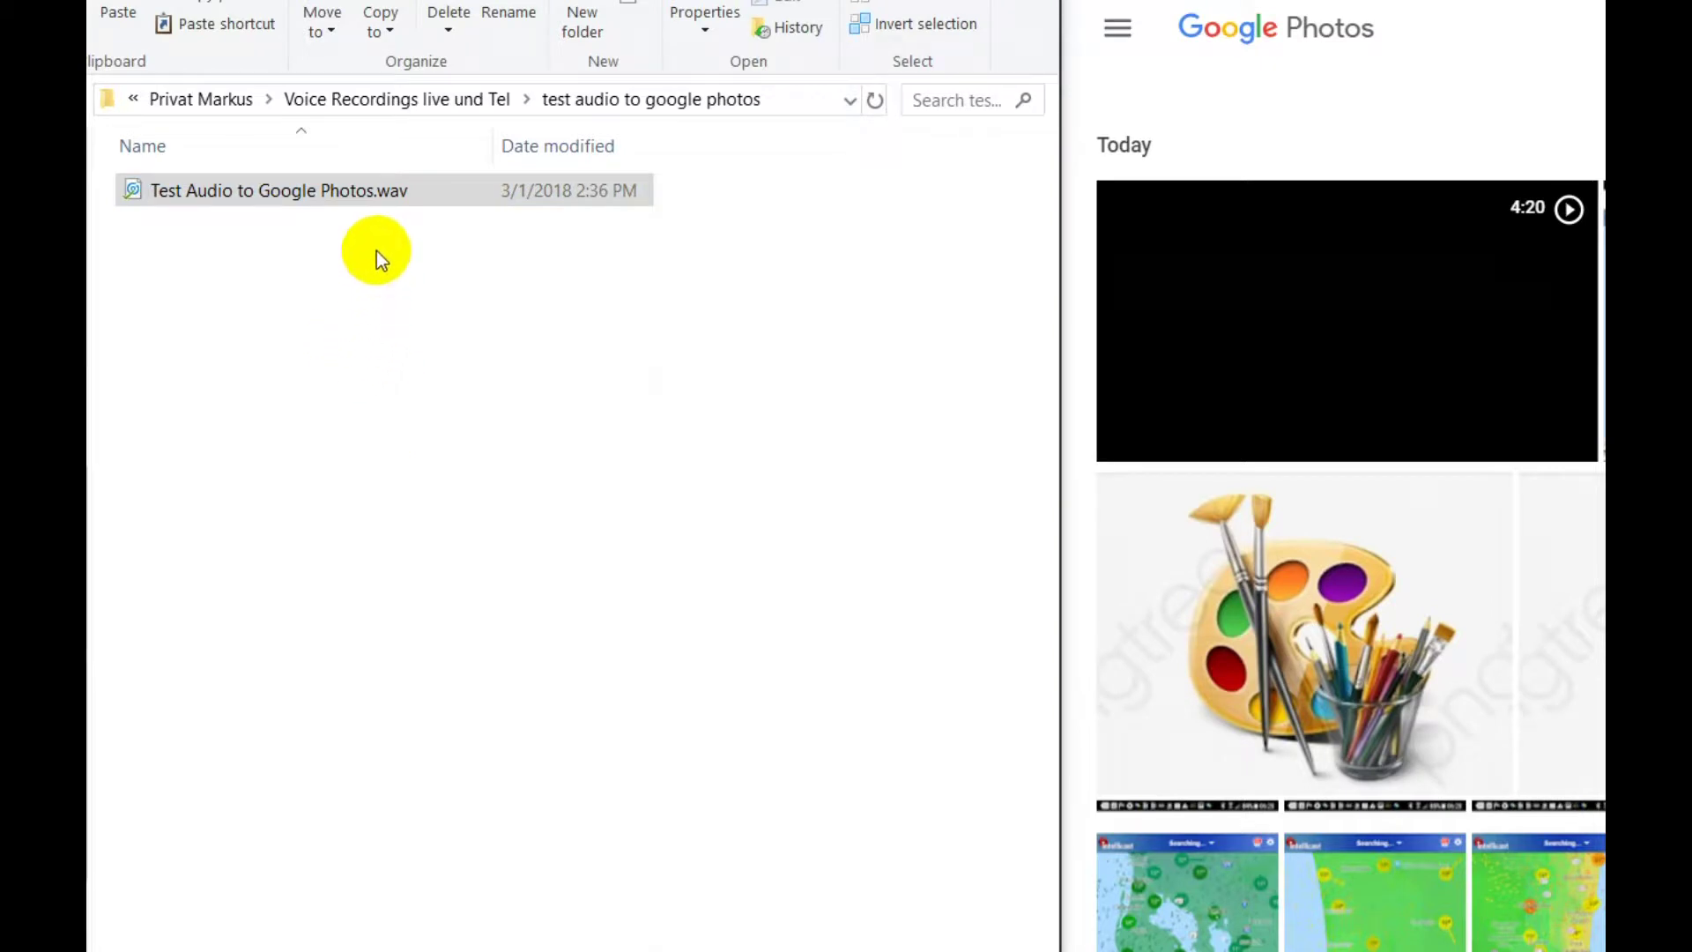
pyautogui.click(305, 192)
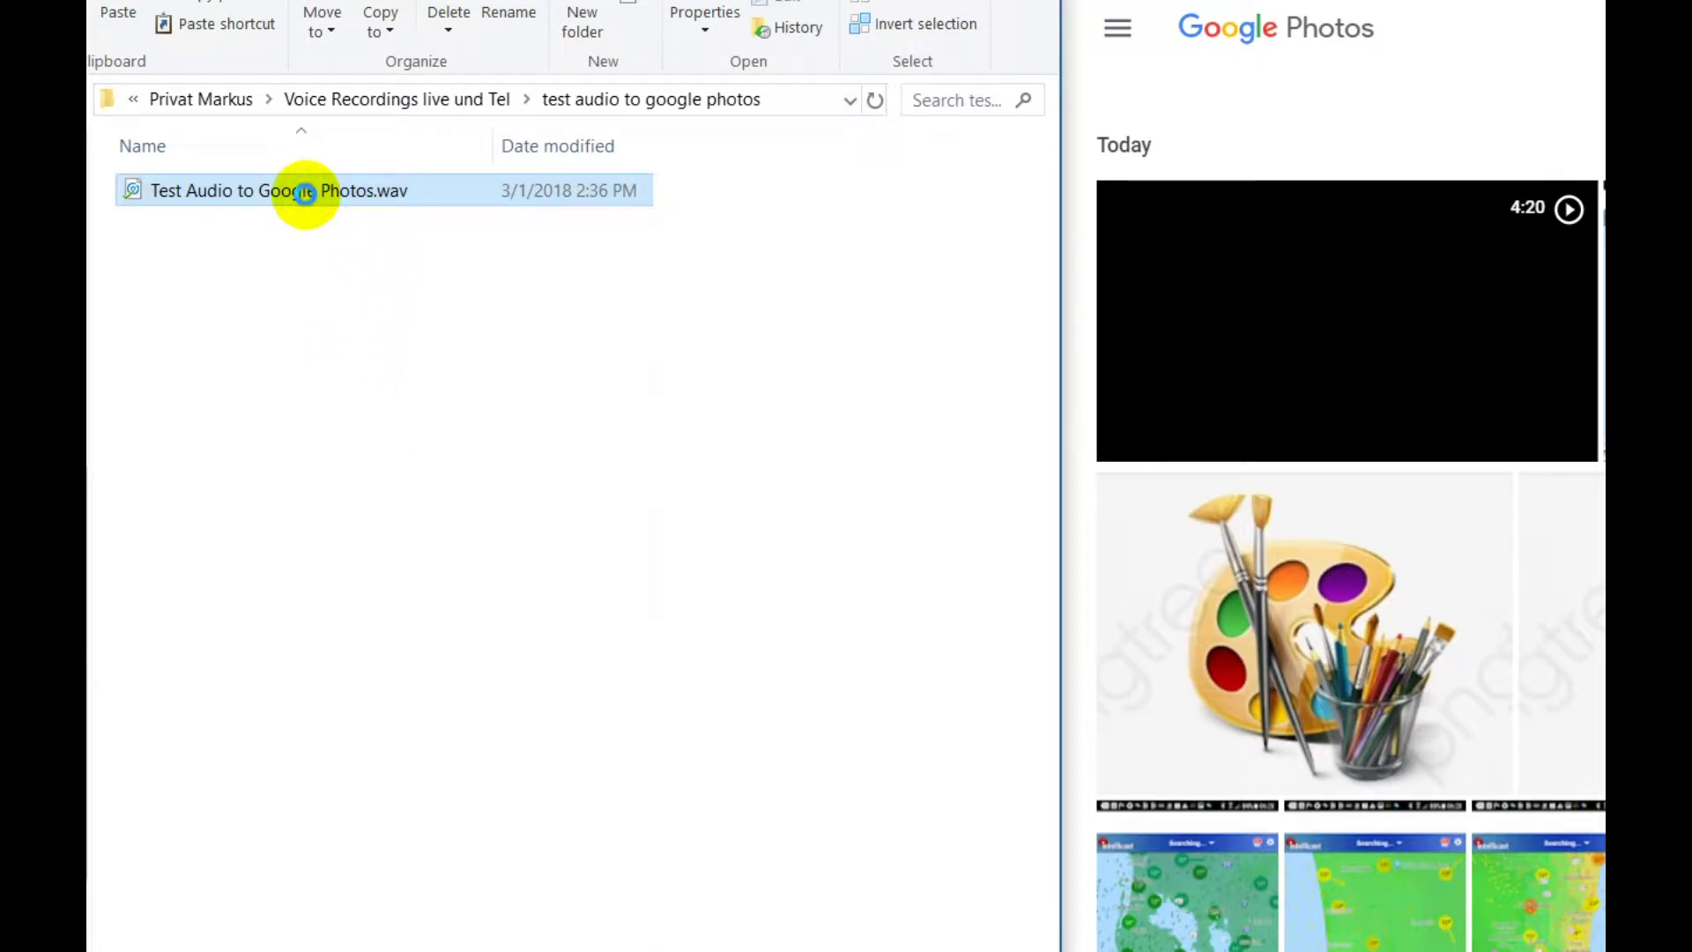
pyautogui.rightClick(303, 201)
pyautogui.moveTo(218, 481)
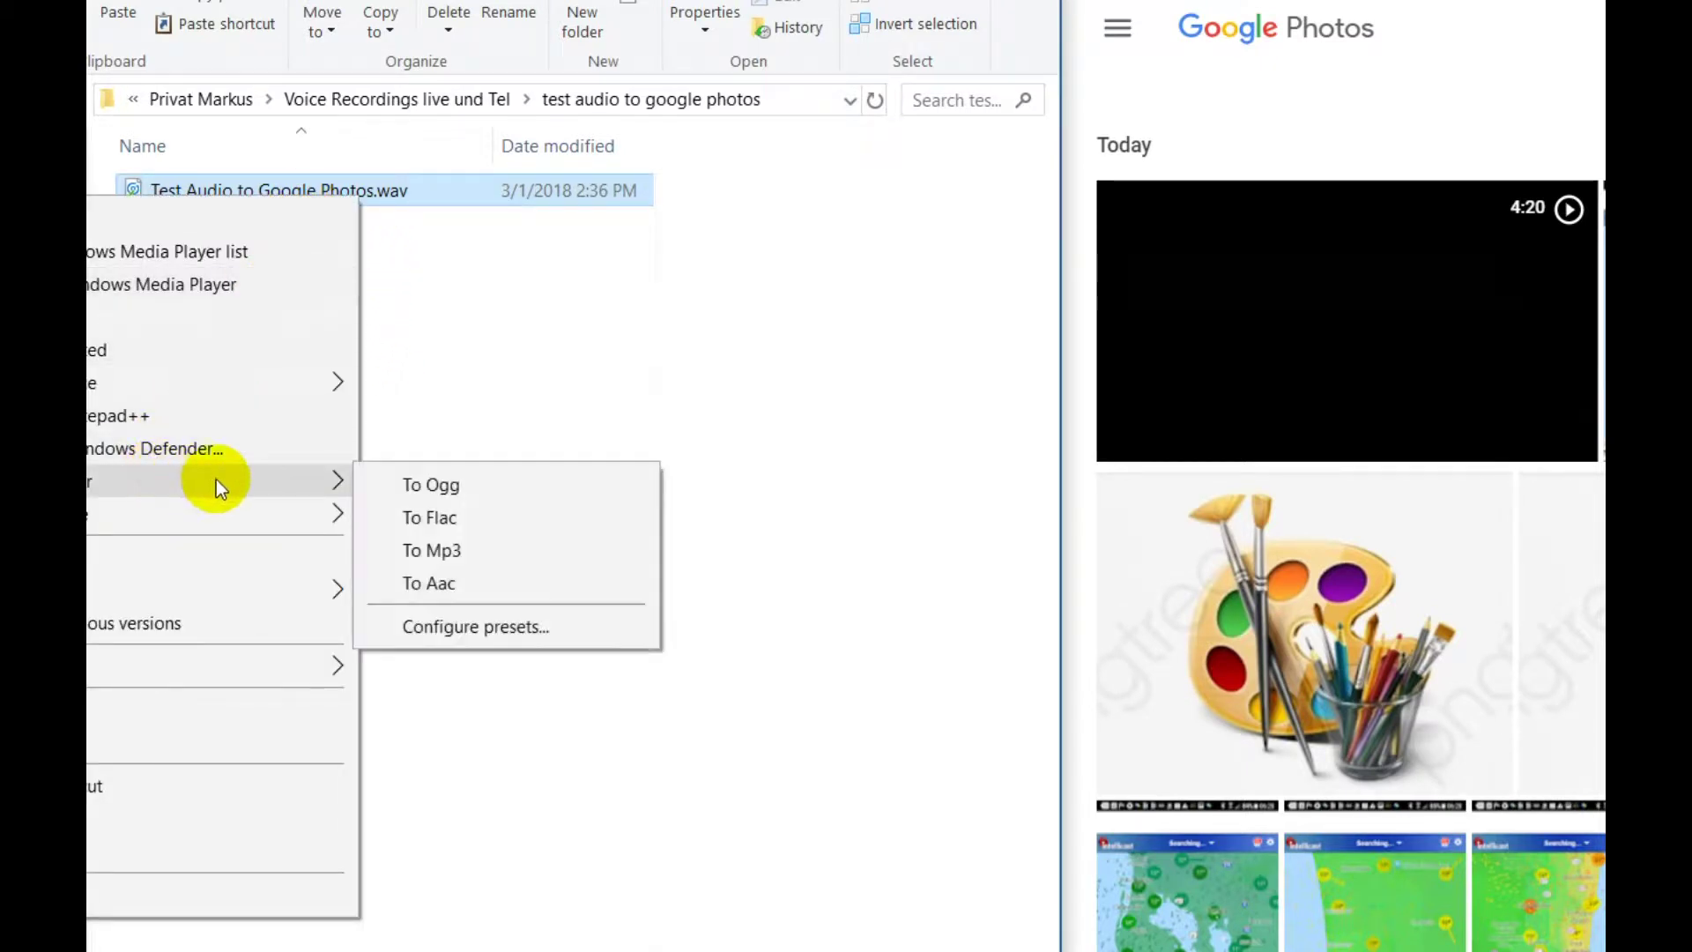
pyautogui.click(440, 541)
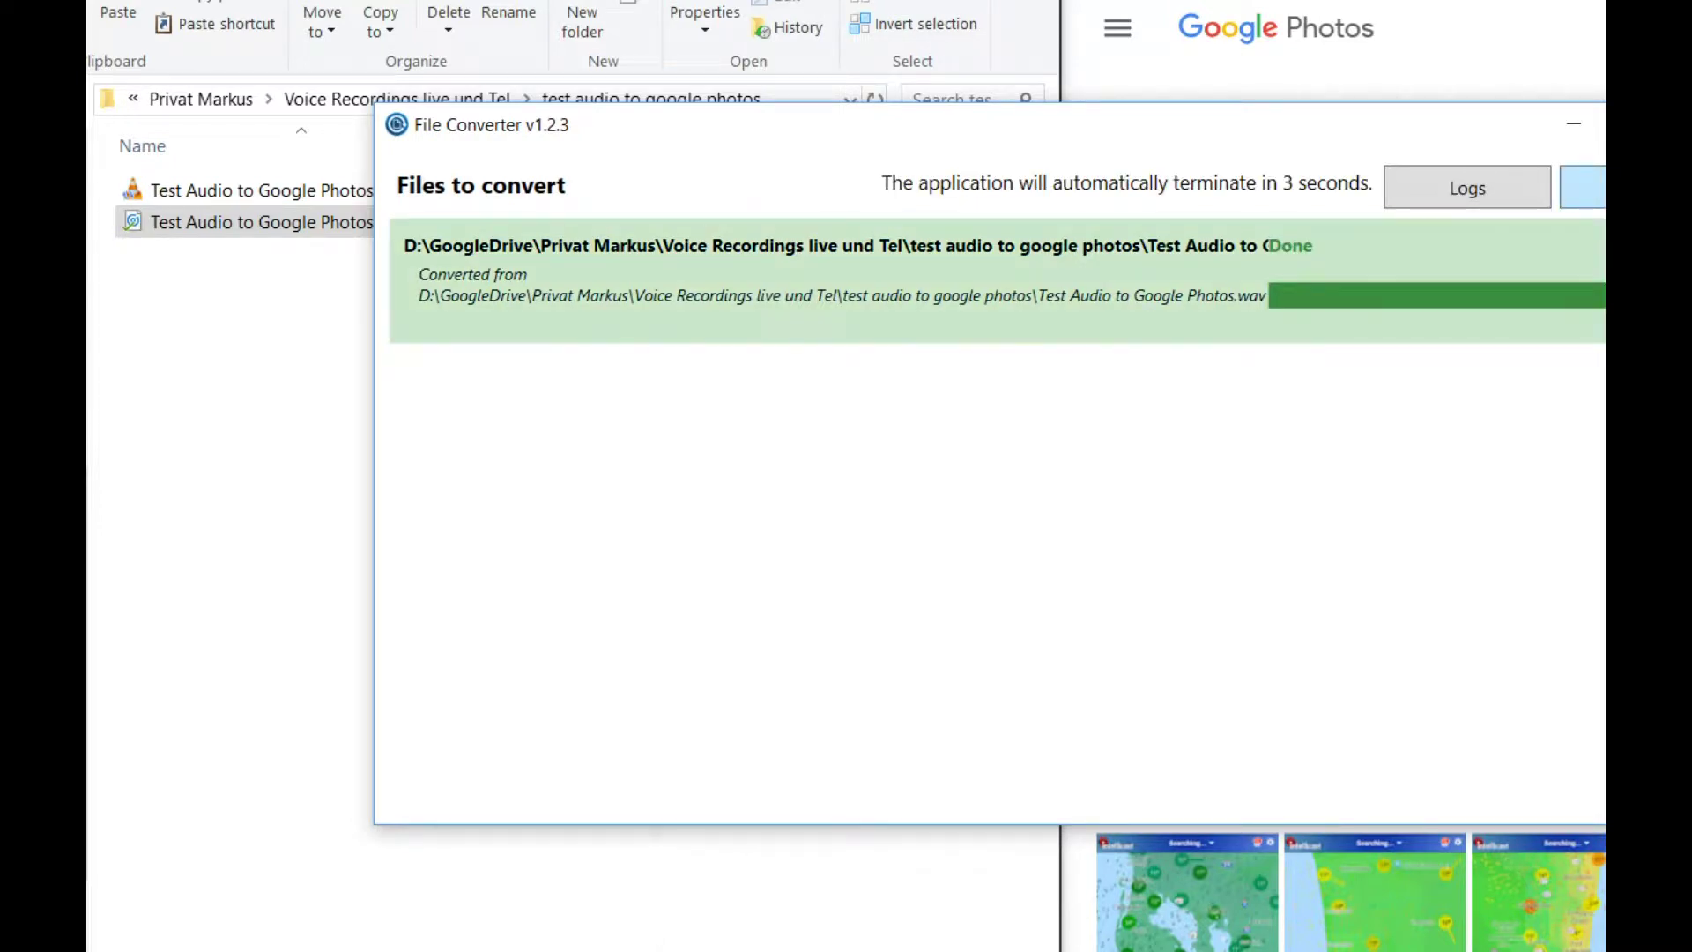
pyautogui.click(364, 189)
pyautogui.rightClick(366, 191)
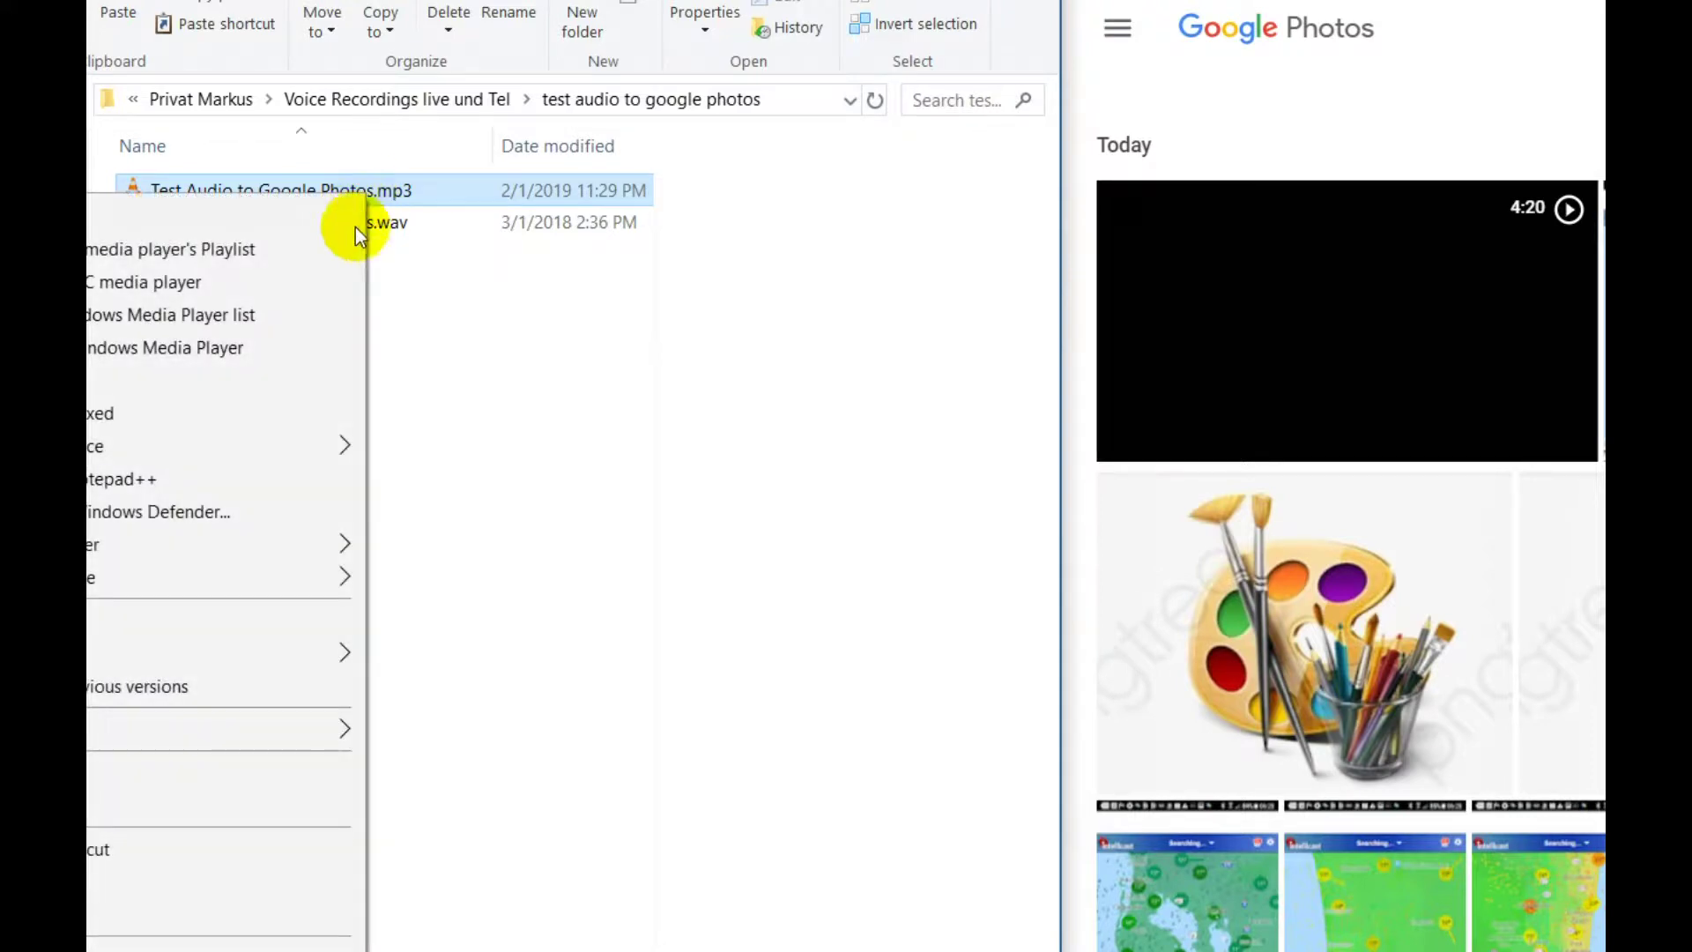
pyautogui.moveTo(219, 543)
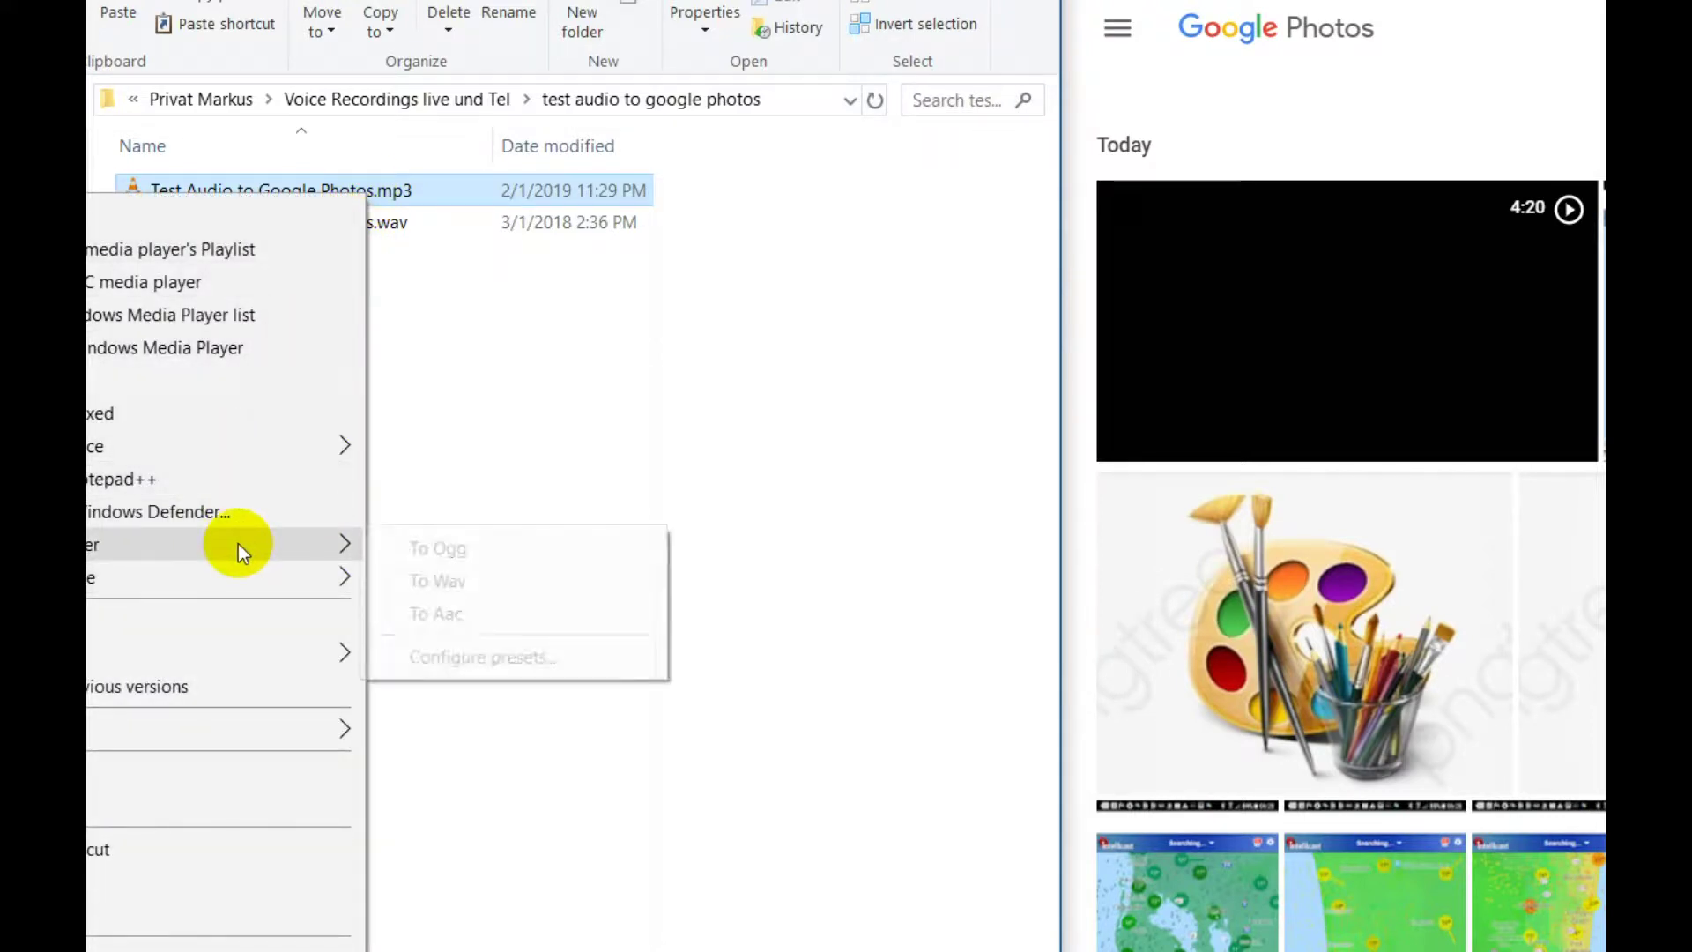
pyautogui.click(517, 472)
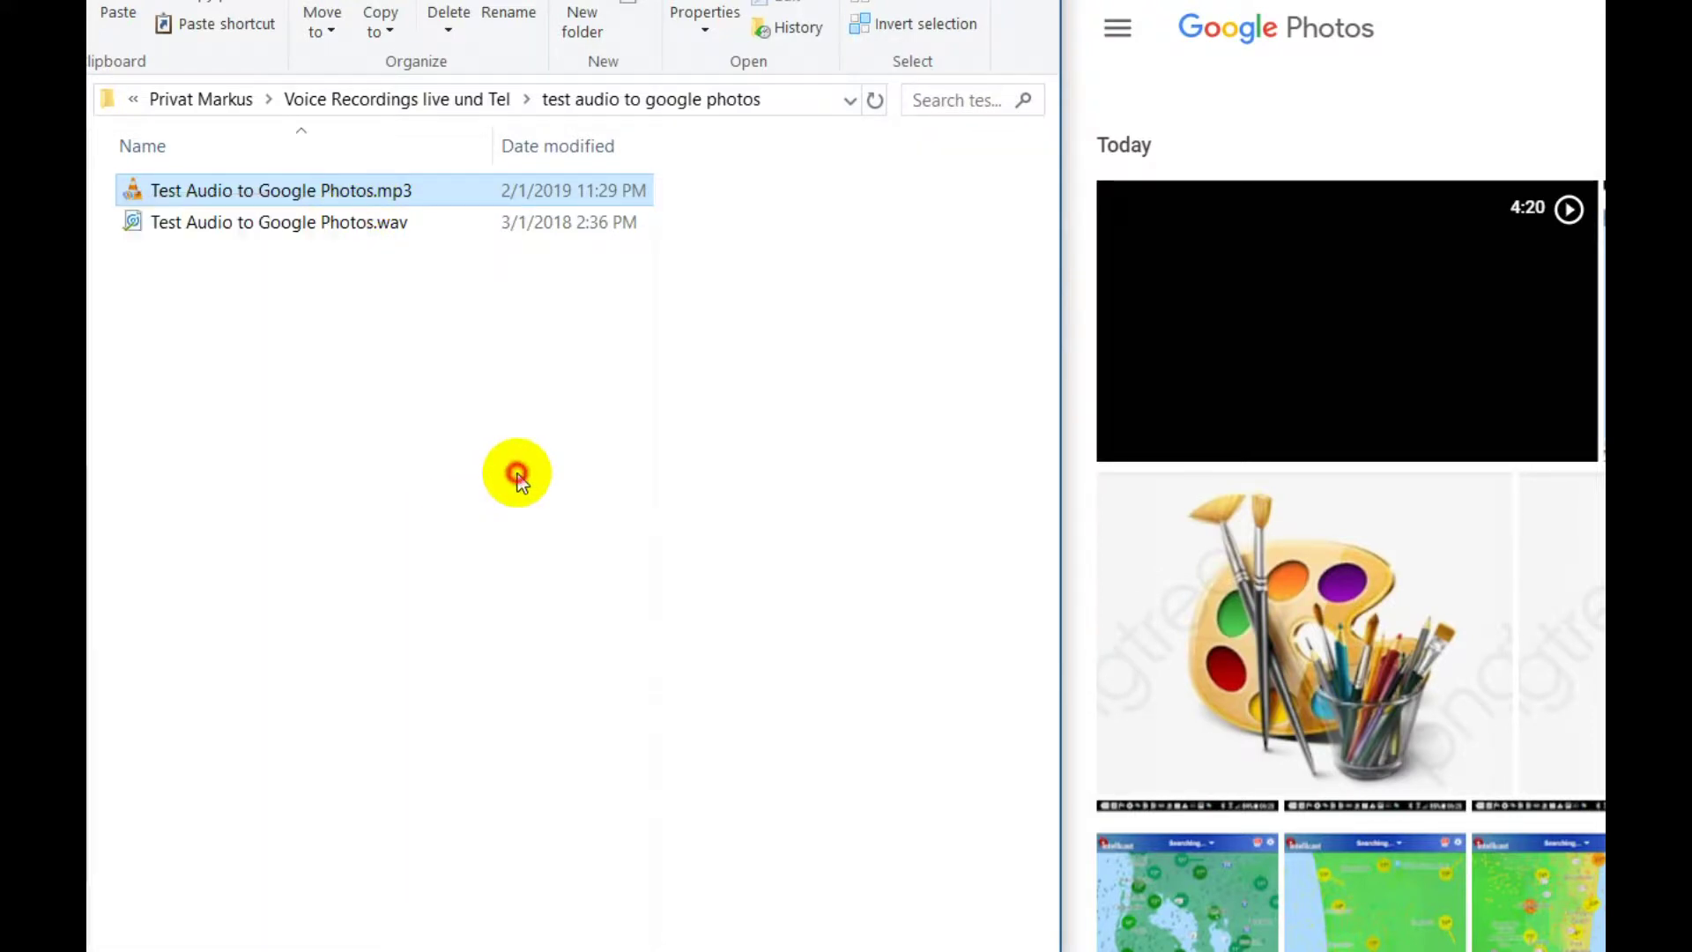
pyautogui.moveTo(535, 256); pyautogui.dragTo(372, 204)
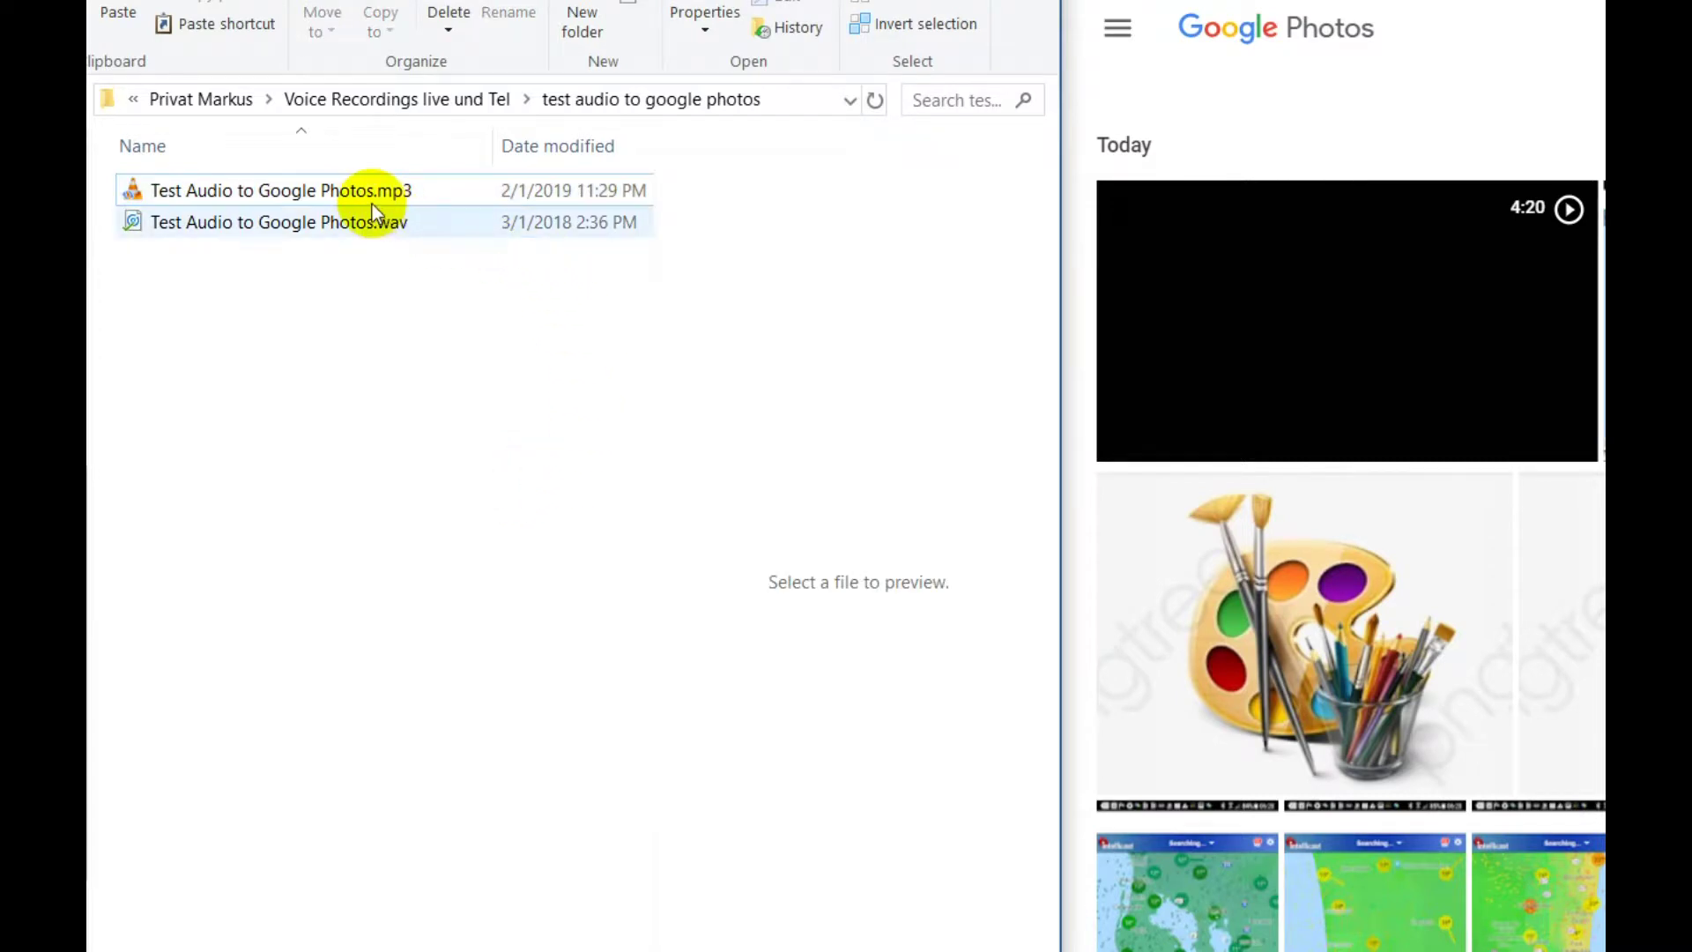
pyautogui.click(441, 261)
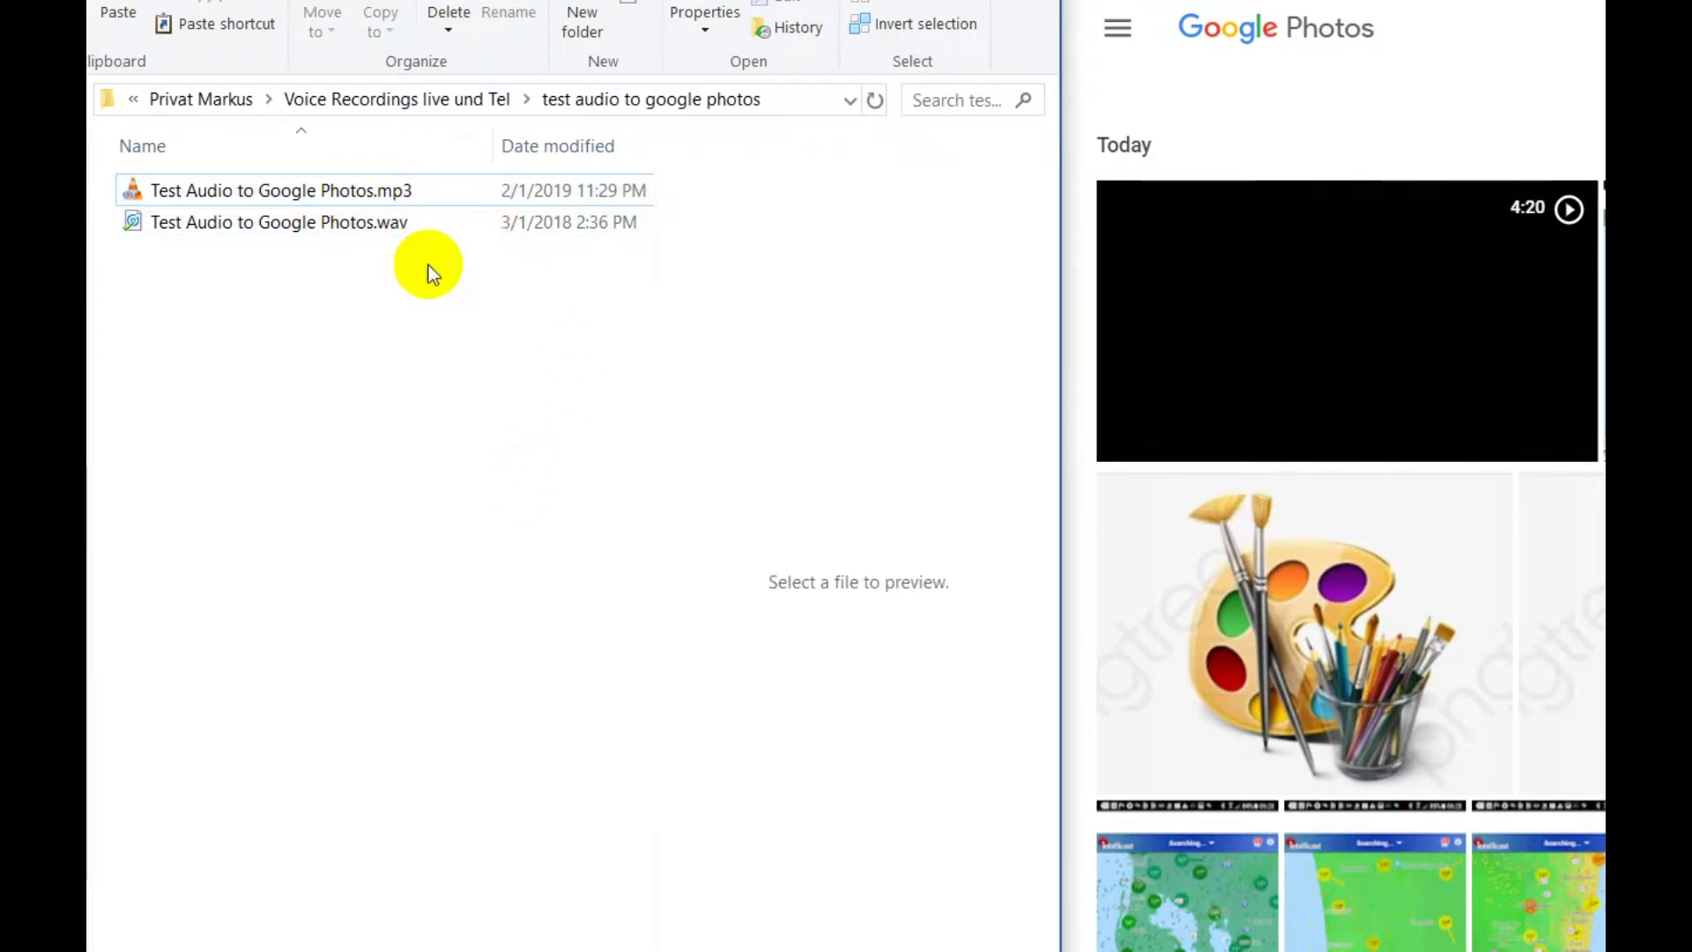
pyautogui.click(327, 228)
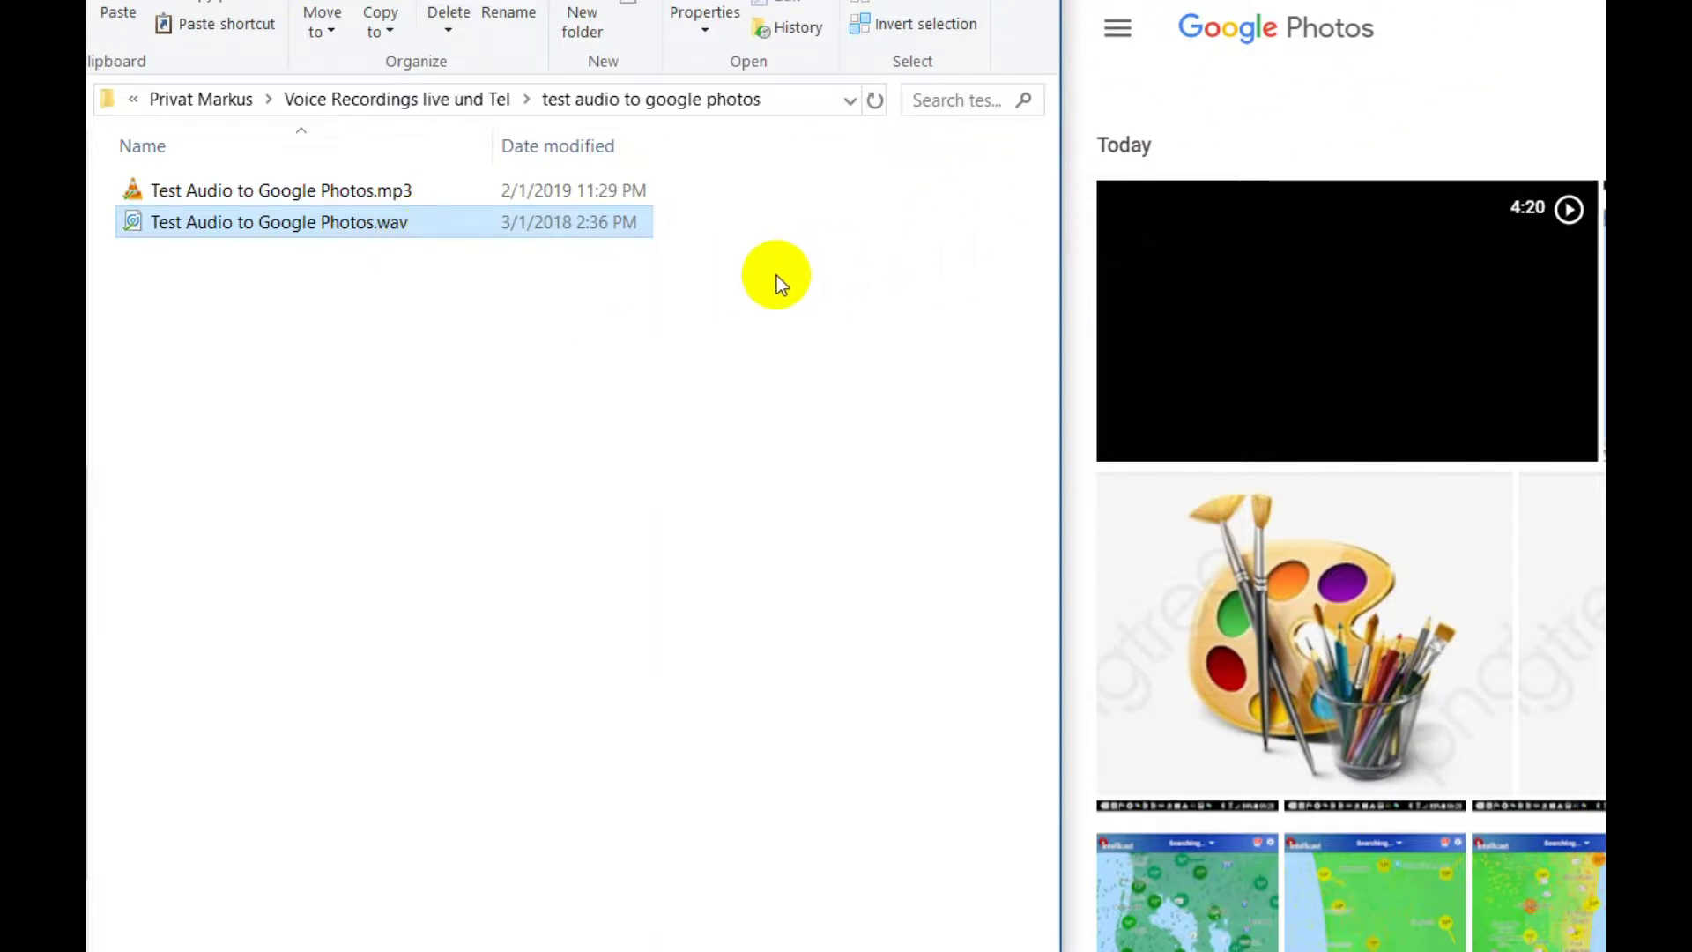
pyautogui.click(1051, 339)
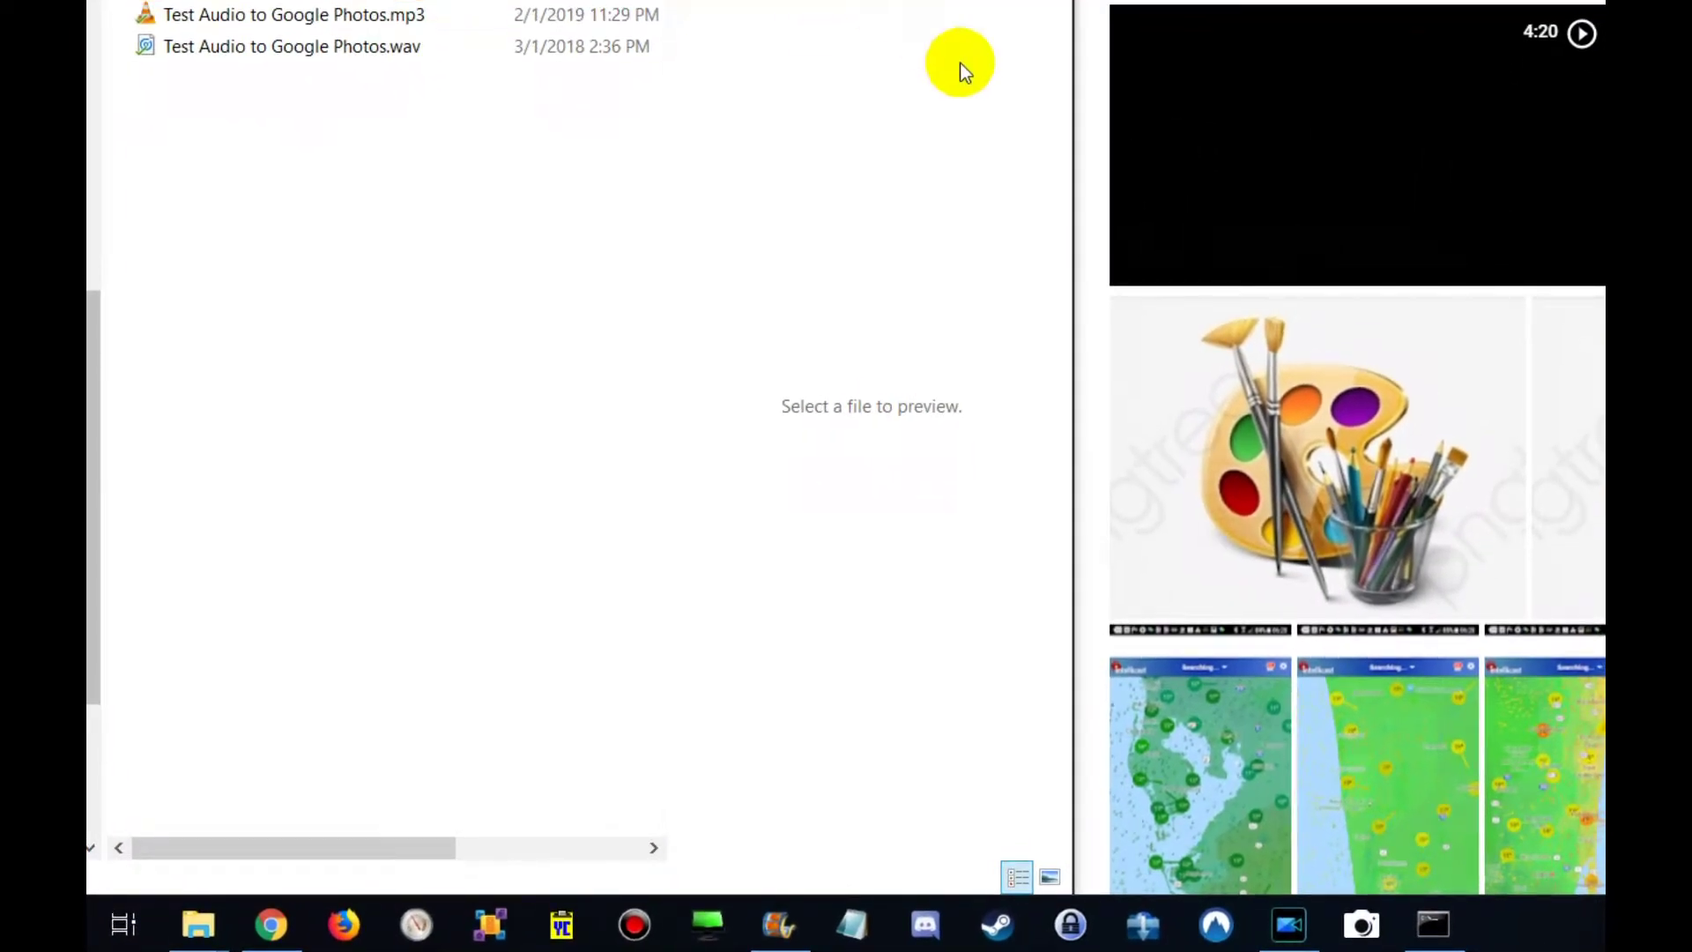
pyautogui.click(776, 935)
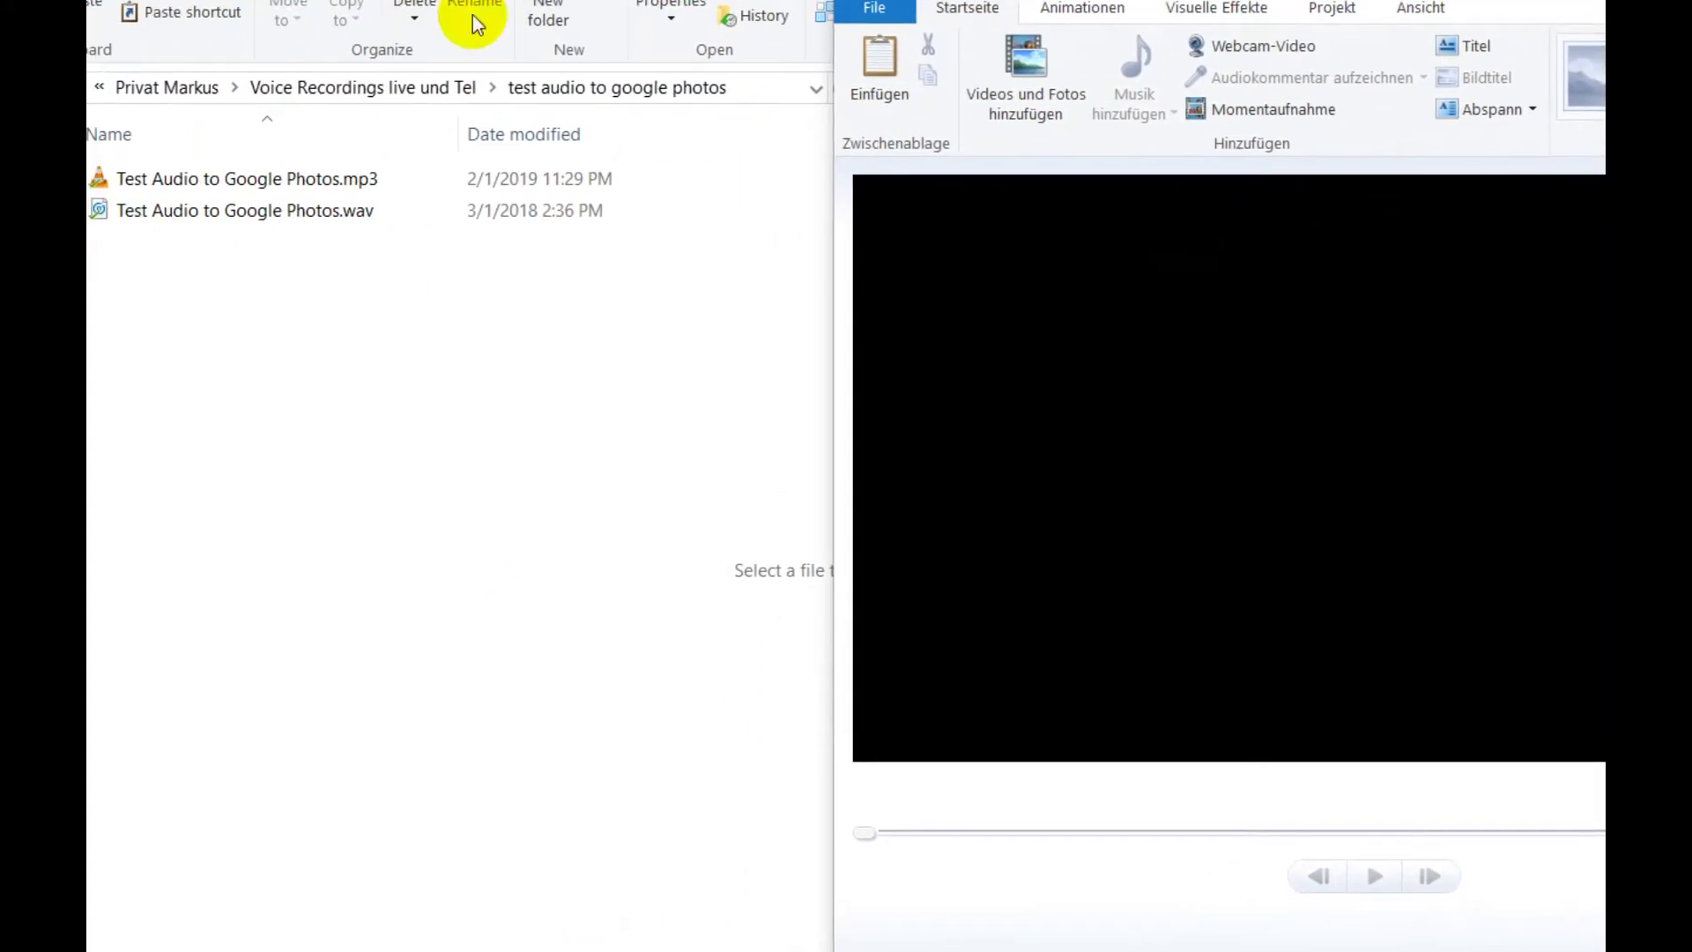
pyautogui.click(176, 211)
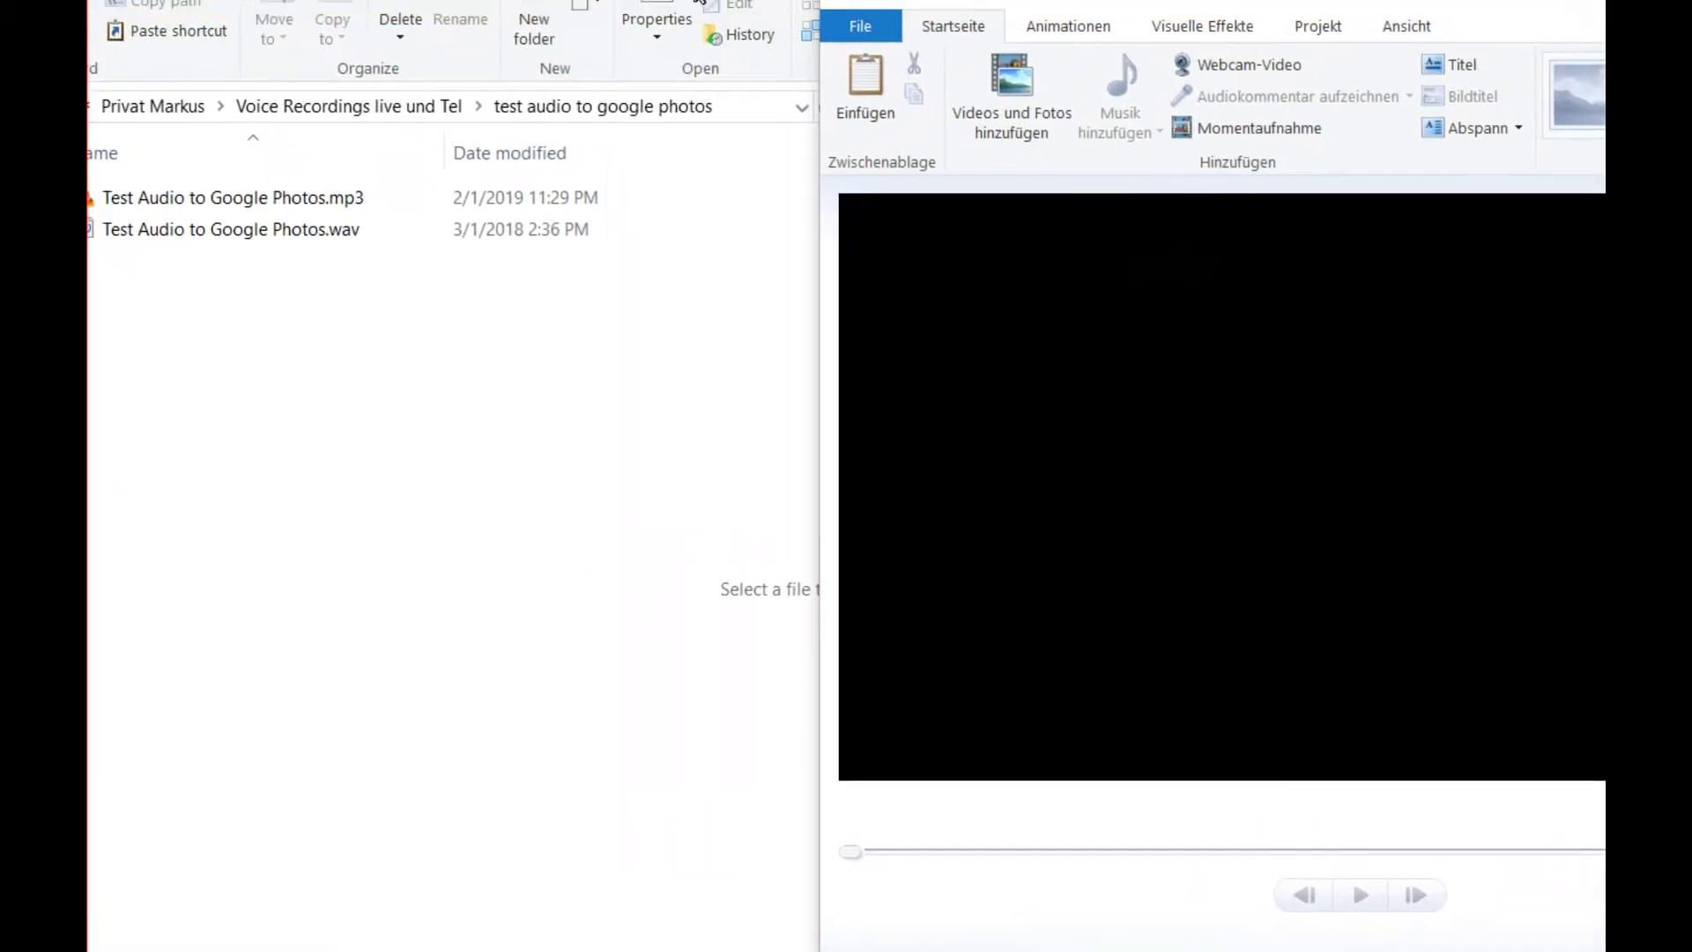
pyautogui.moveTo(1390, 56); pyautogui.dragTo(919, 267)
pyautogui.moveTo(234, 204)
pyautogui.mouseDown()
pyautogui.moveTo(1287, 512)
pyautogui.moveTo(1277, 536)
pyautogui.mouseUp()
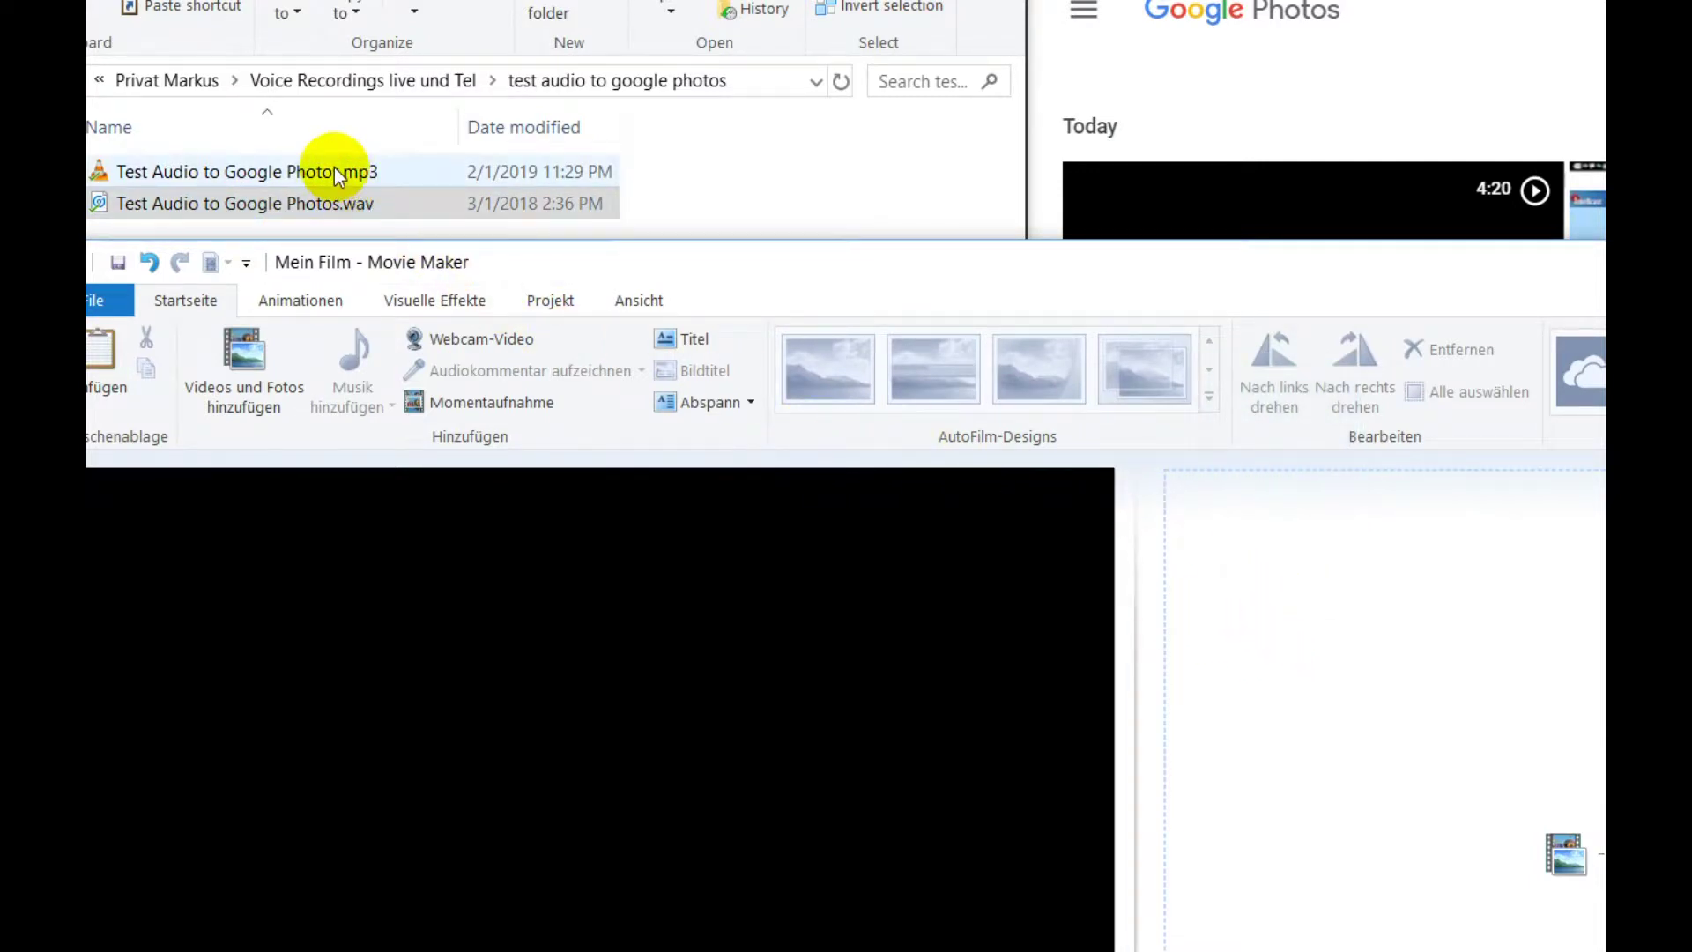
pyautogui.moveTo(338, 176); pyautogui.dragTo(1246, 585)
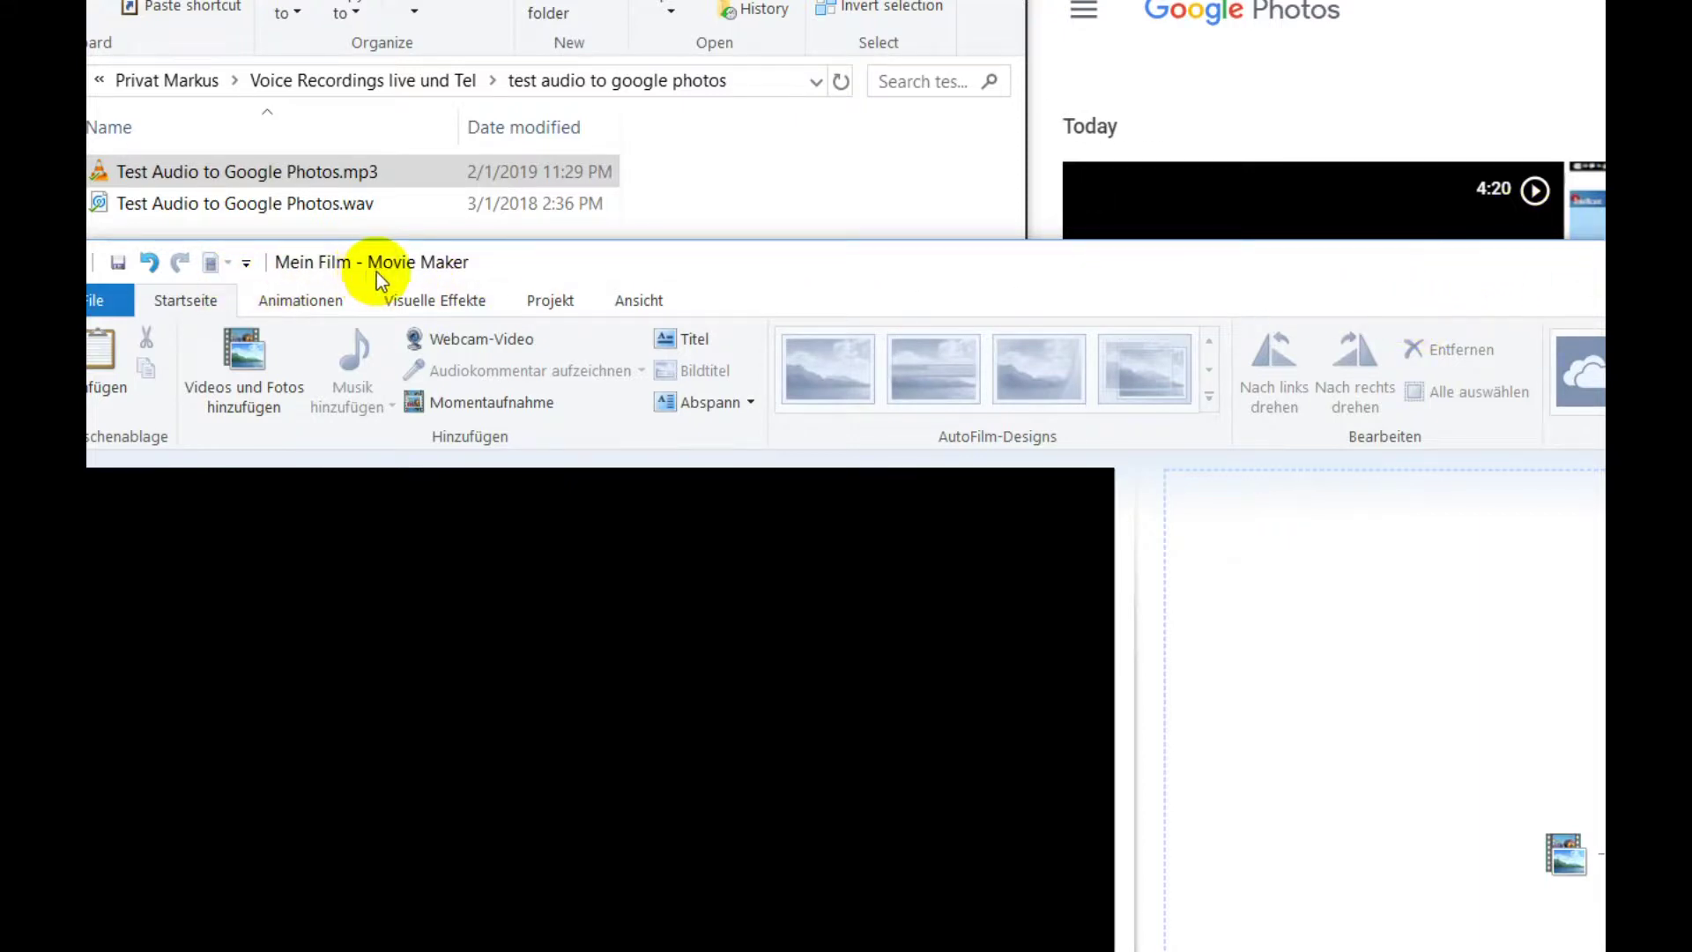
pyautogui.hotkey('alt', 'F4')
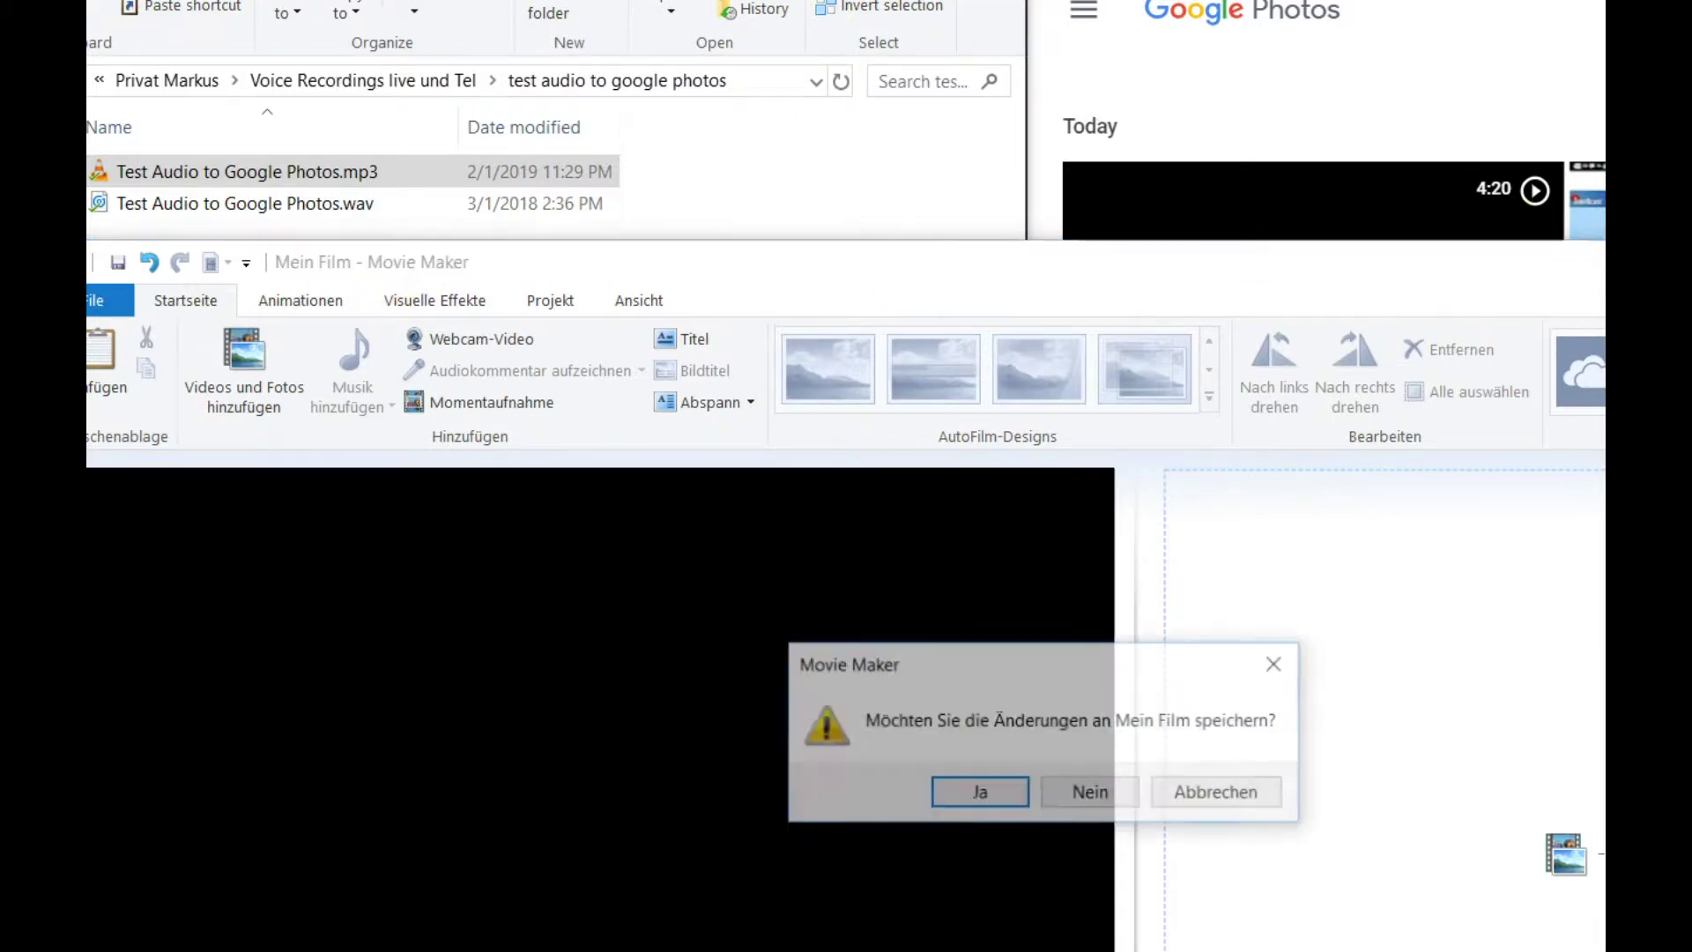
# - Discard the unsaved film changes and move PowerDirector aside to reveal the file list
pyautogui.click(1091, 793)
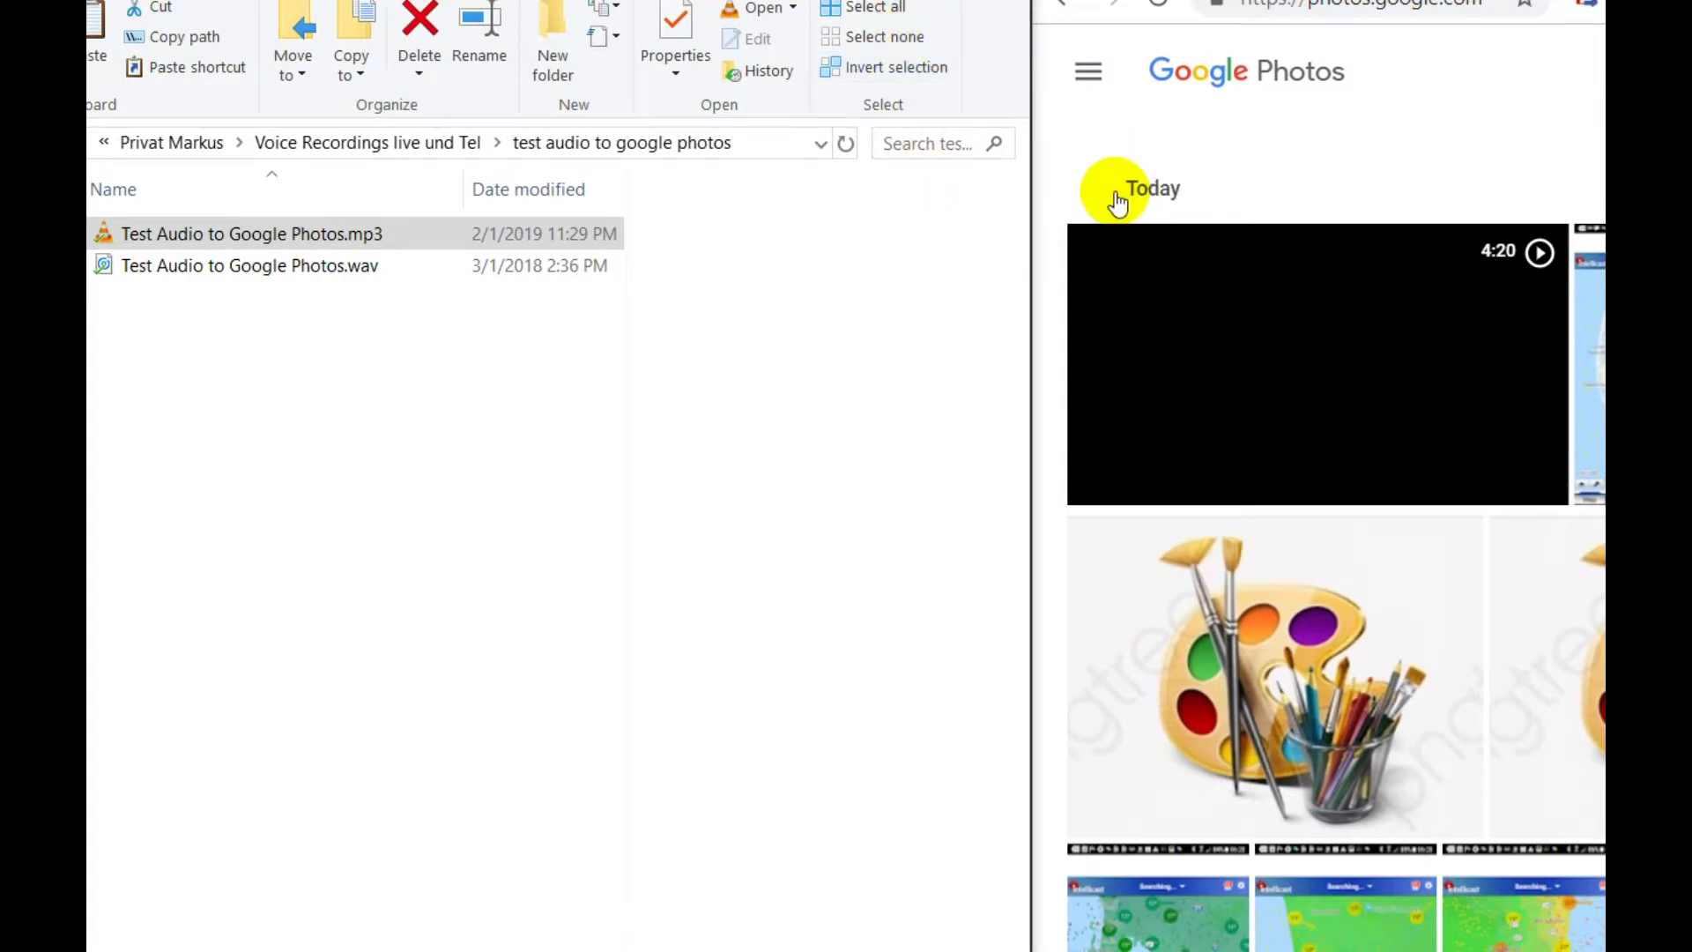
pyautogui.moveTo(1269, 899)
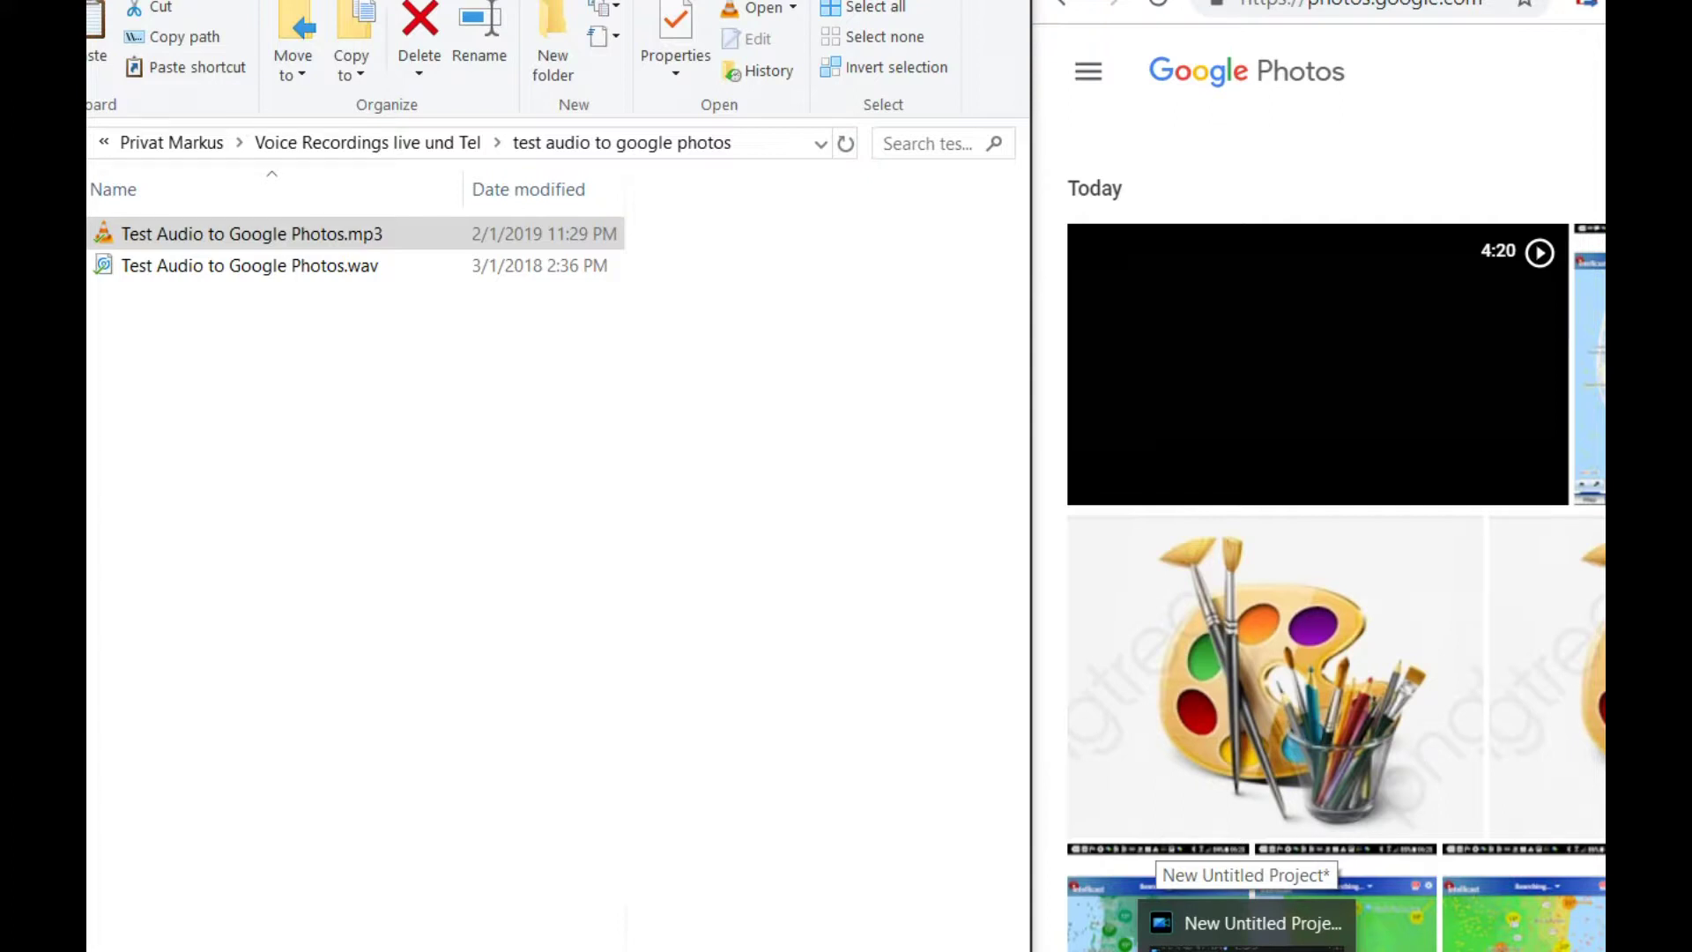
pyautogui.click(1252, 922)
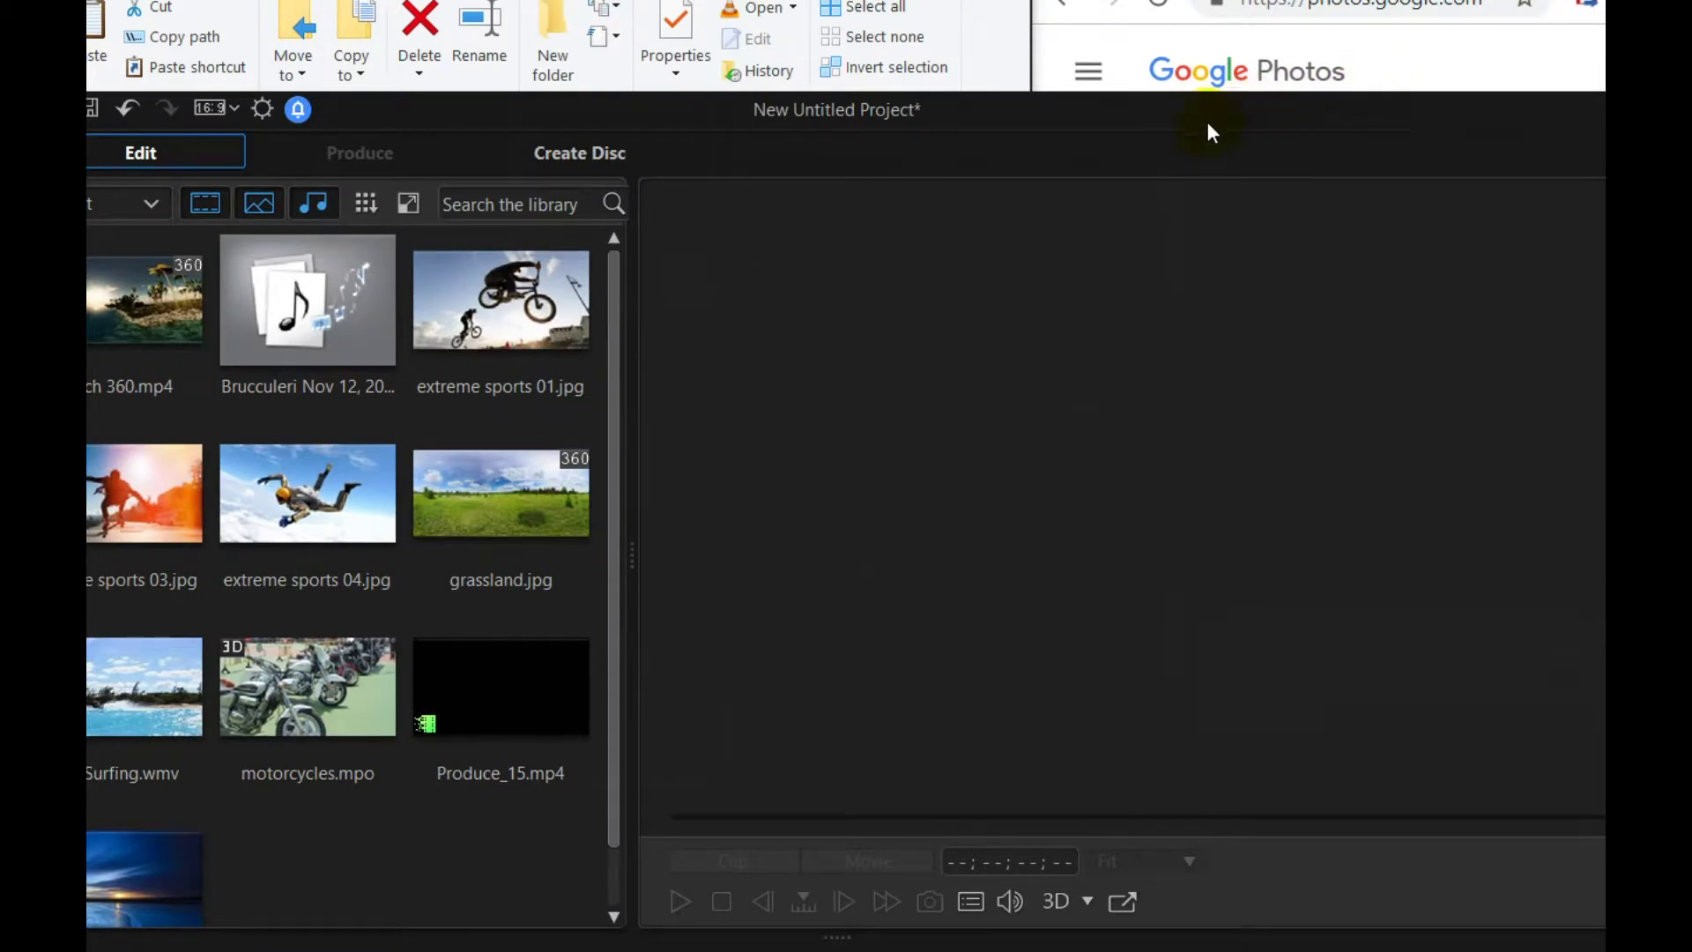
pyautogui.moveTo(1208, 132); pyautogui.dragTo(1605, 5)
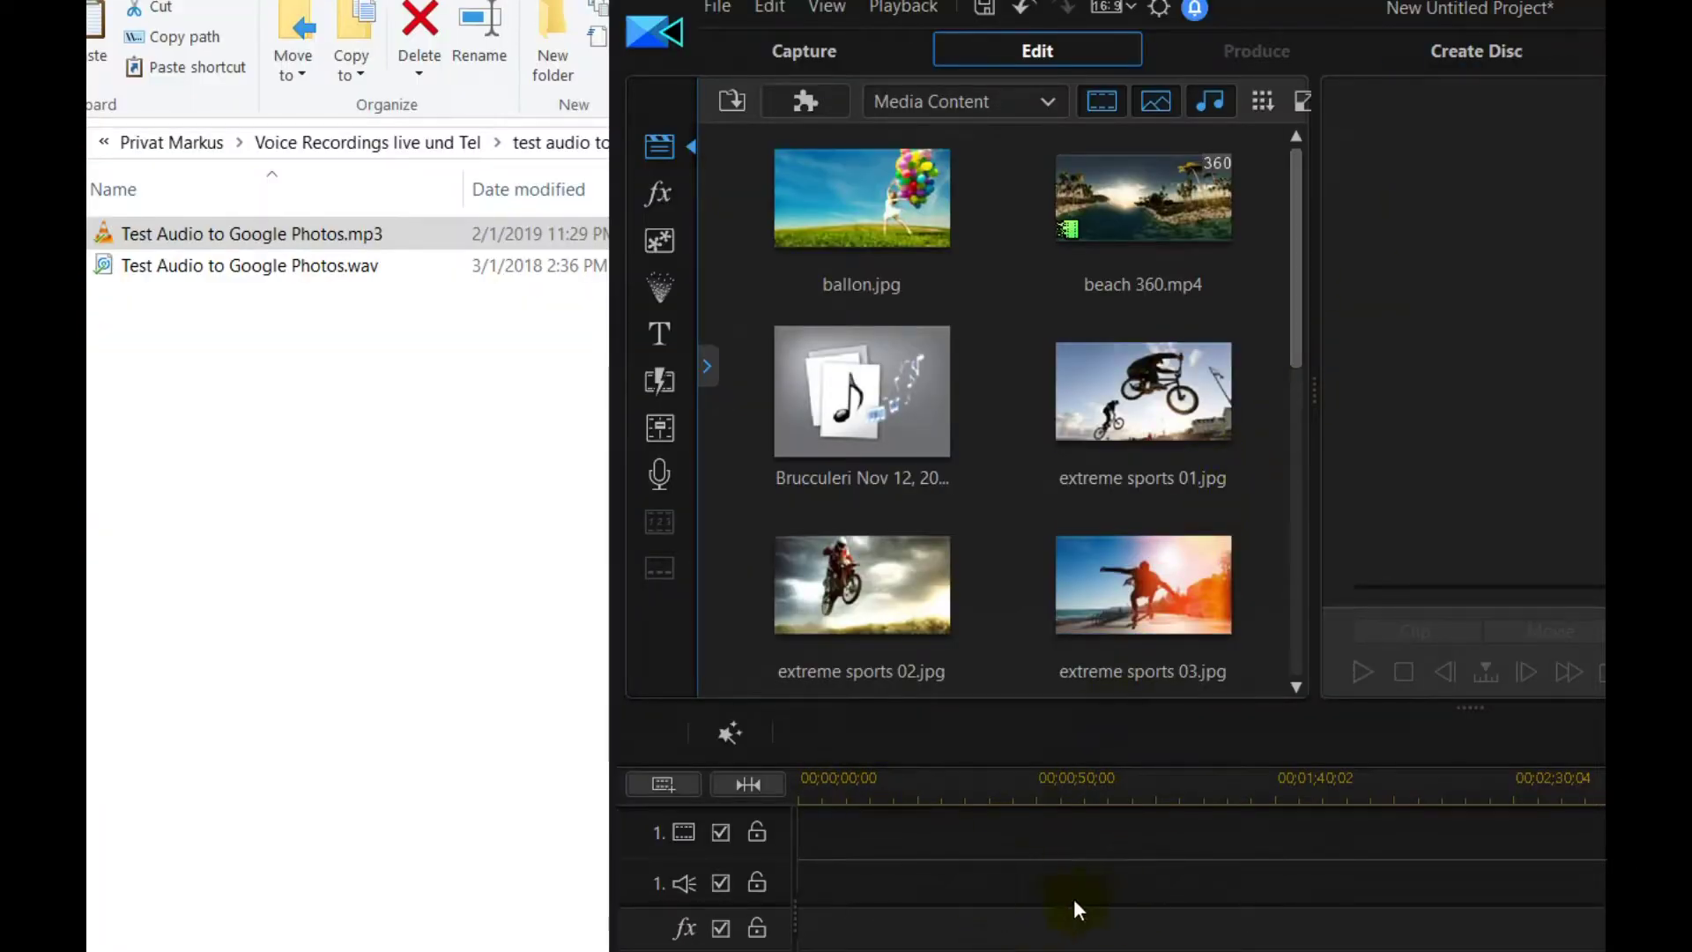
# - Add the WAV recording to the audio track and place the clip at the timeline start
pyautogui.click(230, 270)
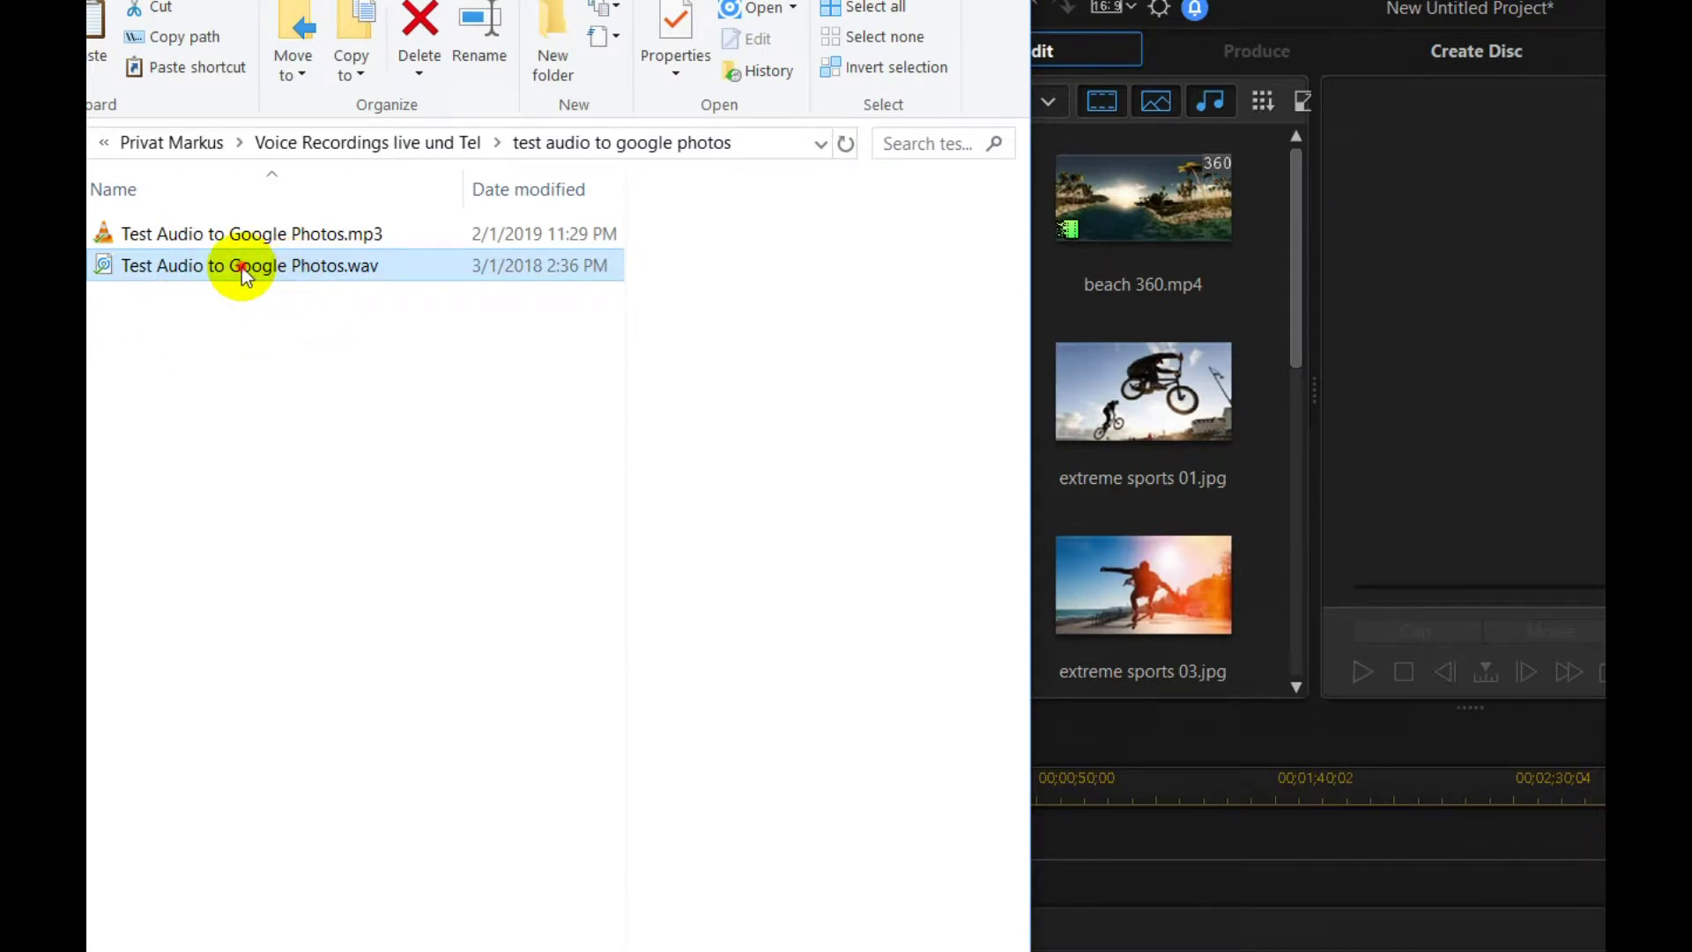
pyautogui.moveTo(241, 267); pyautogui.dragTo(1271, 834)
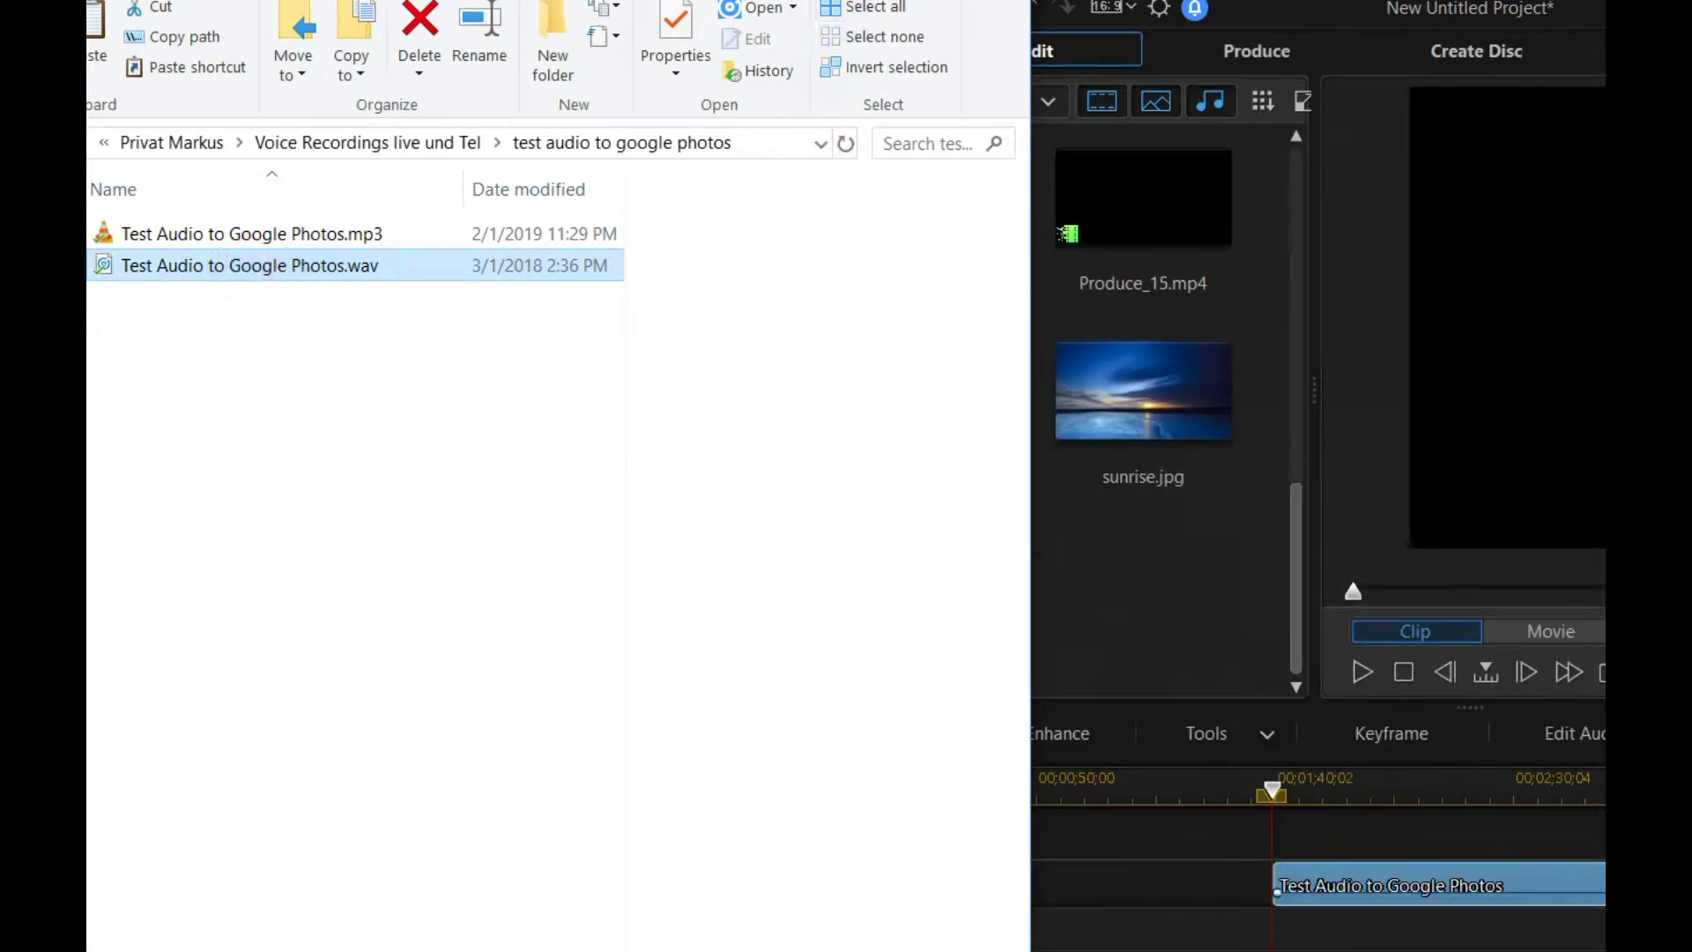
pyautogui.moveTo(785, 0); pyautogui.dragTo(294, 53)
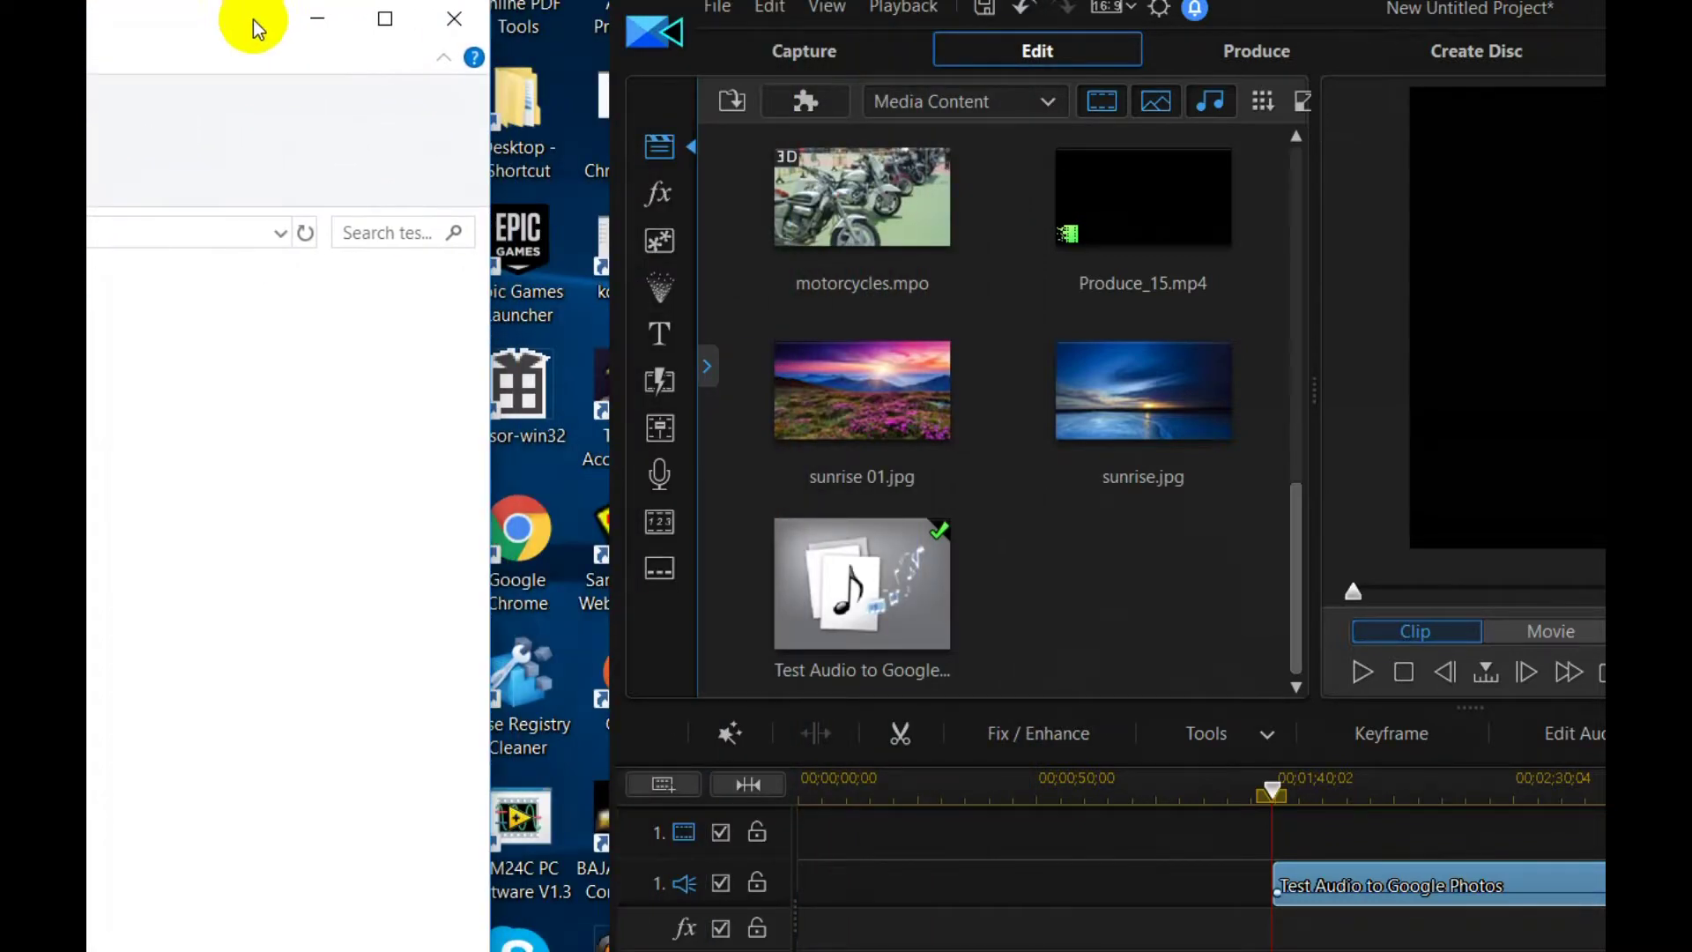
pyautogui.click(1397, 928)
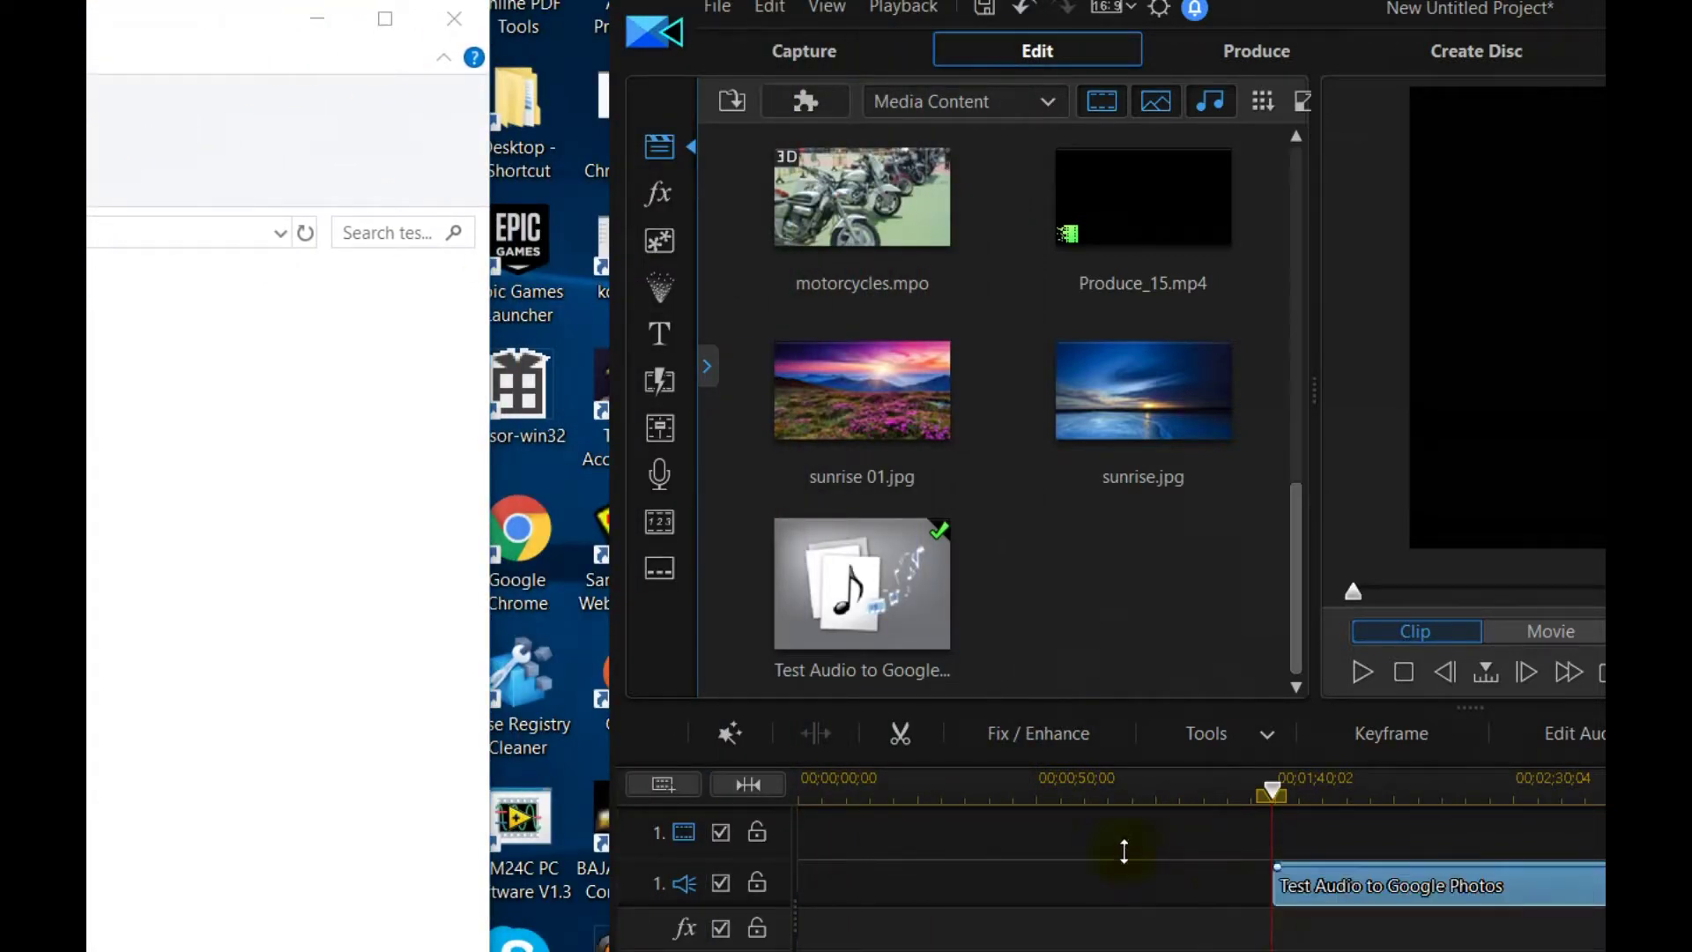
pyautogui.click(1312, 933)
pyautogui.moveTo(1322, 886)
pyautogui.mouseDown()
pyautogui.moveTo(1118, 818)
pyautogui.moveTo(1012, 824)
pyautogui.mouseUp()
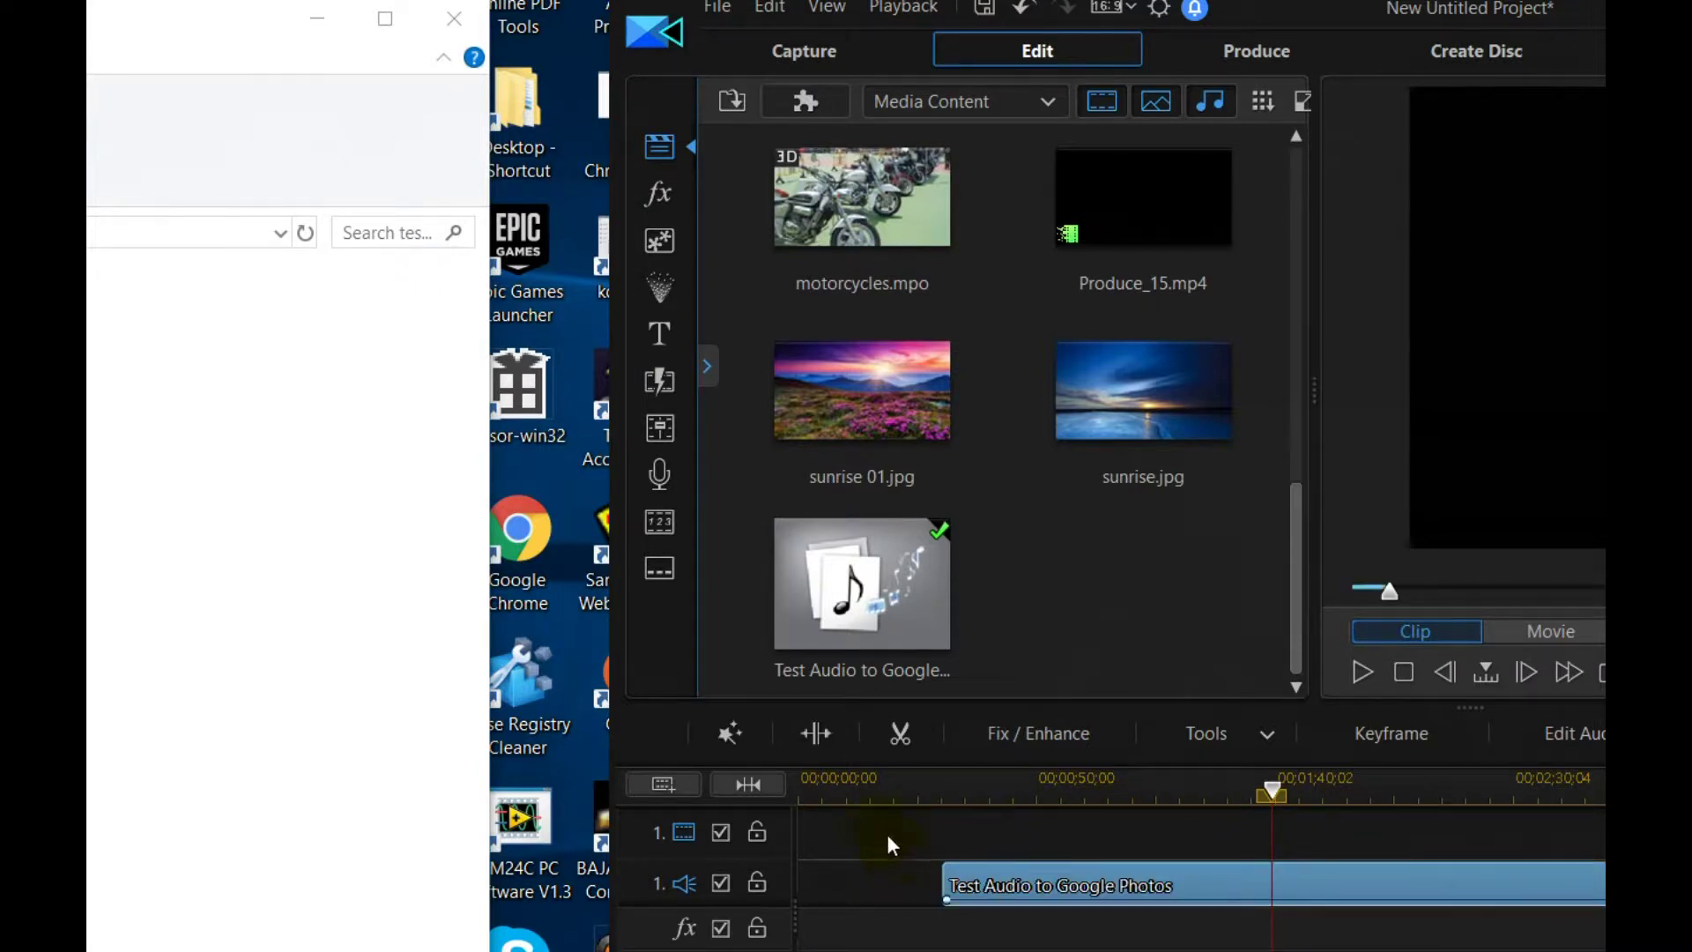
pyautogui.moveTo(1042, 886); pyautogui.dragTo(805, 903)
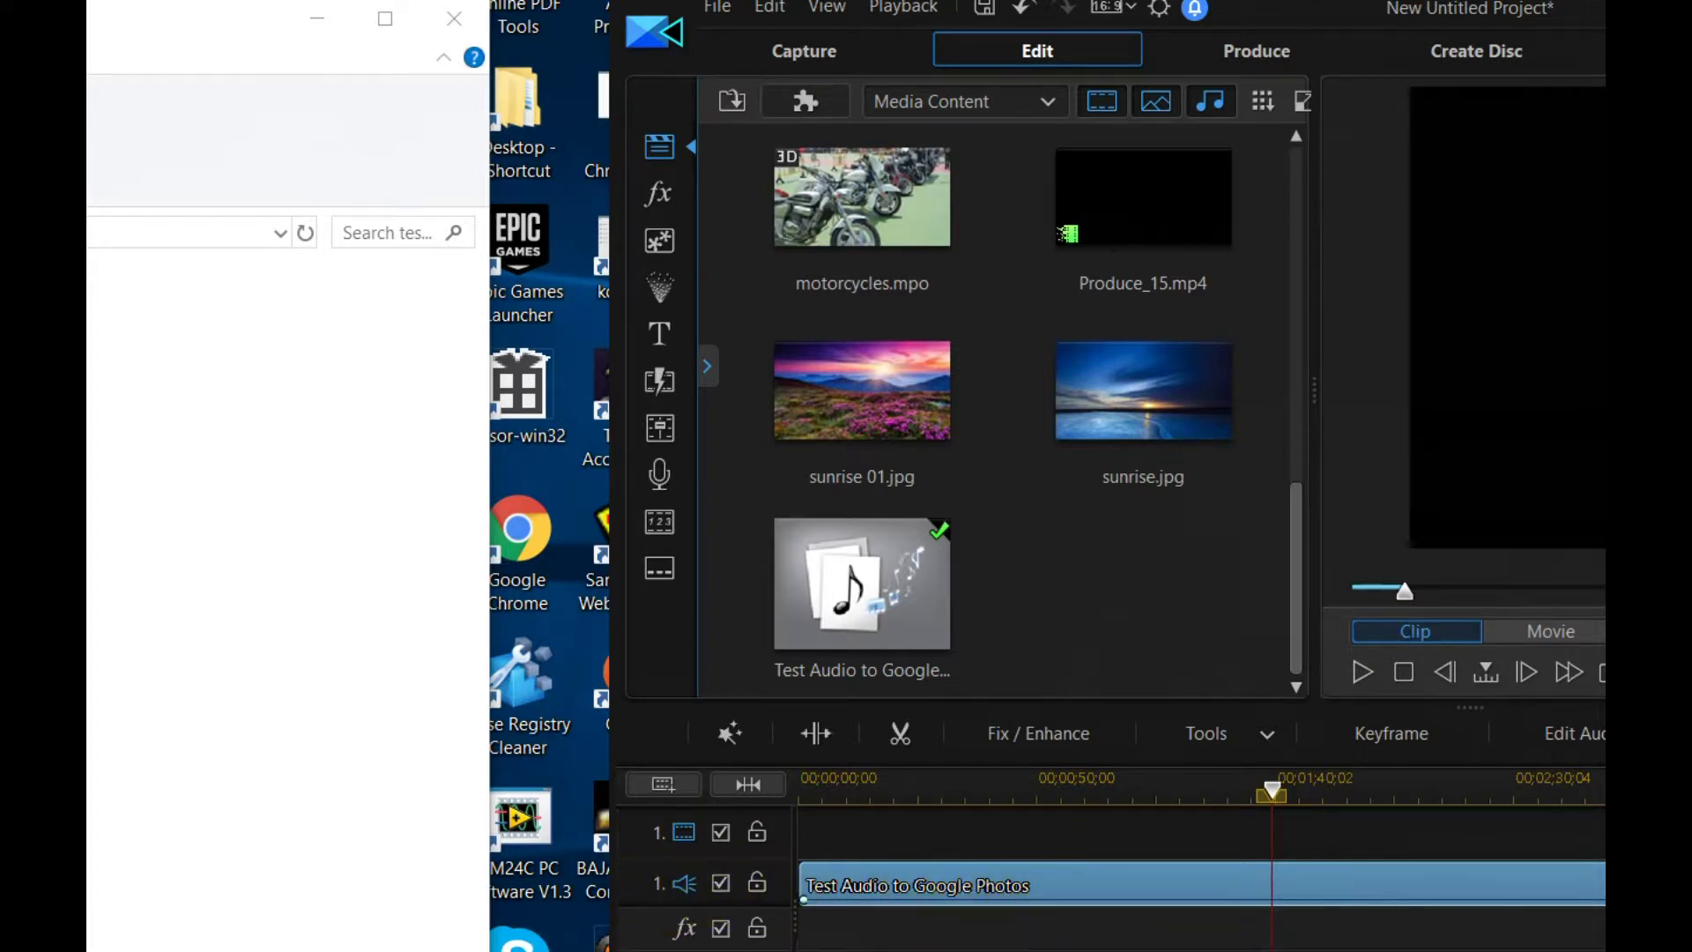
# - Reposition the editor window and switch to the Produce export settings
pyautogui.moveTo(1600, 22); pyautogui.dragTo(1430, 35)
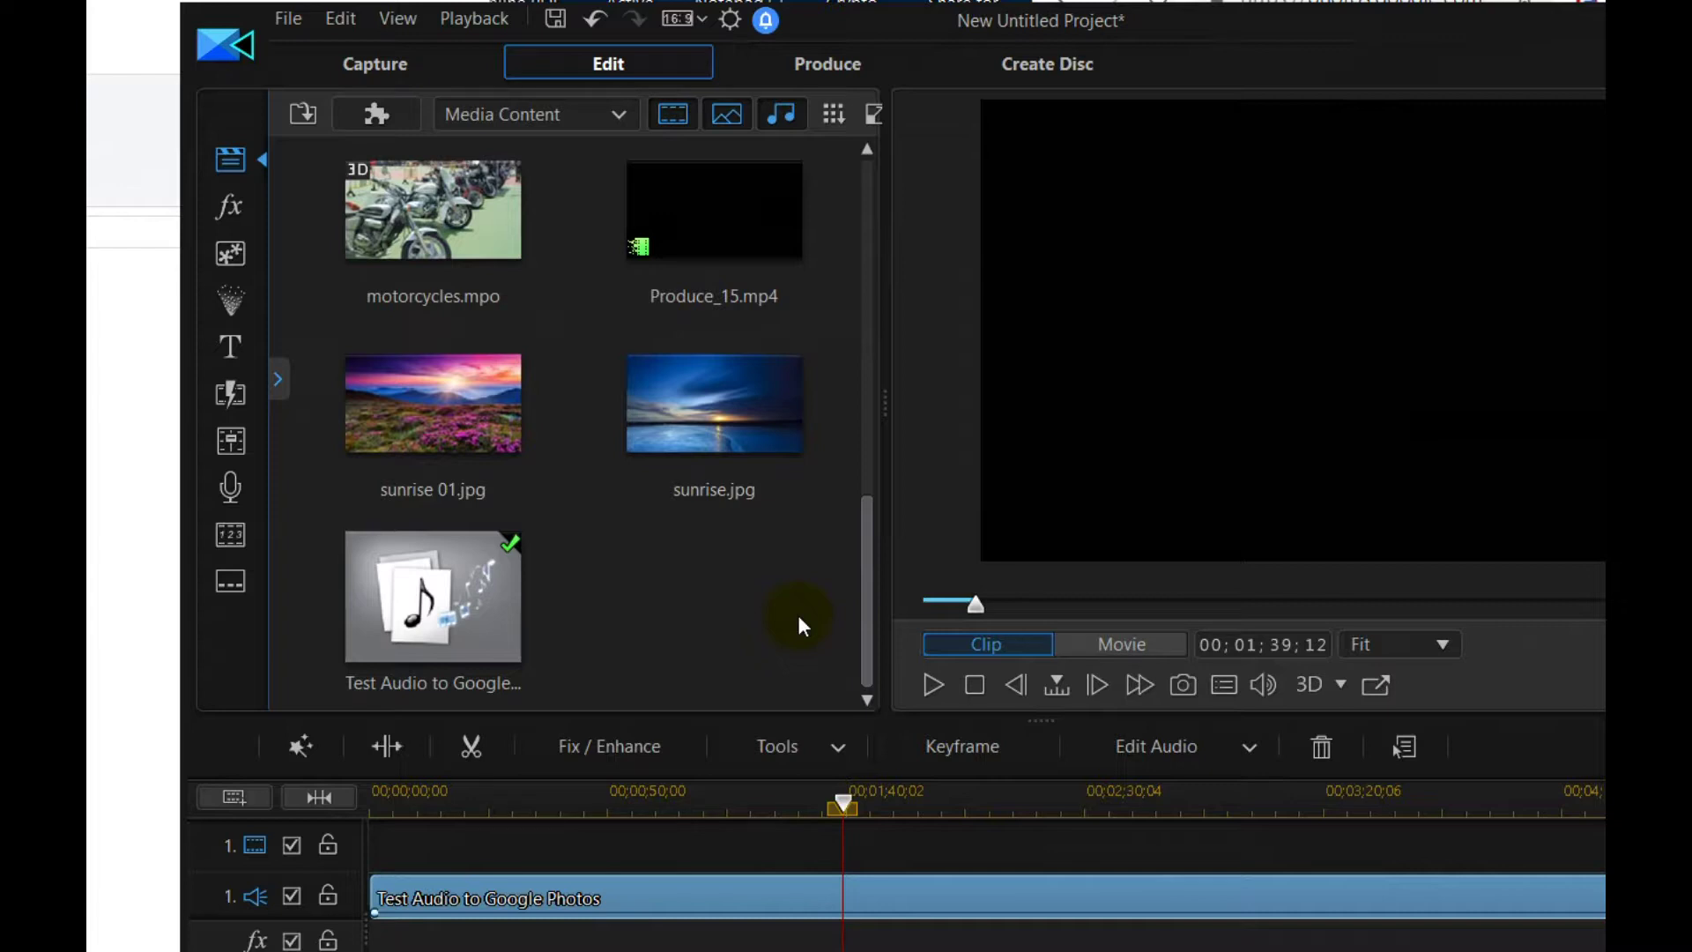
pyautogui.moveTo(1021, 30); pyautogui.dragTo(951, 43)
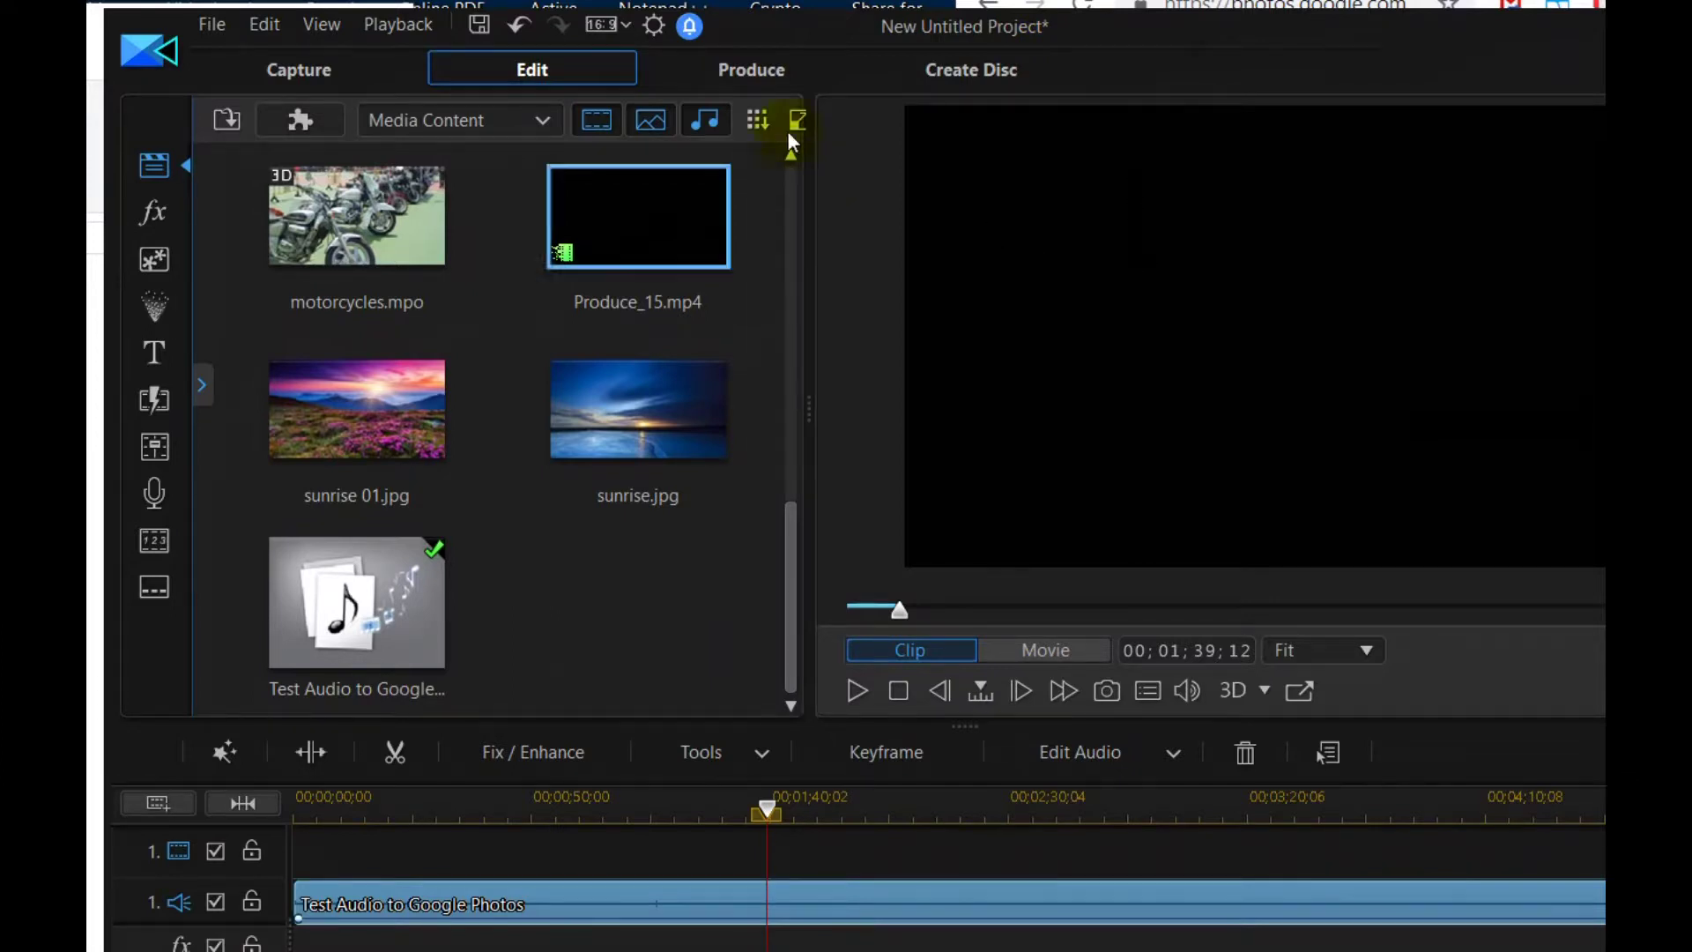
pyautogui.click(746, 67)
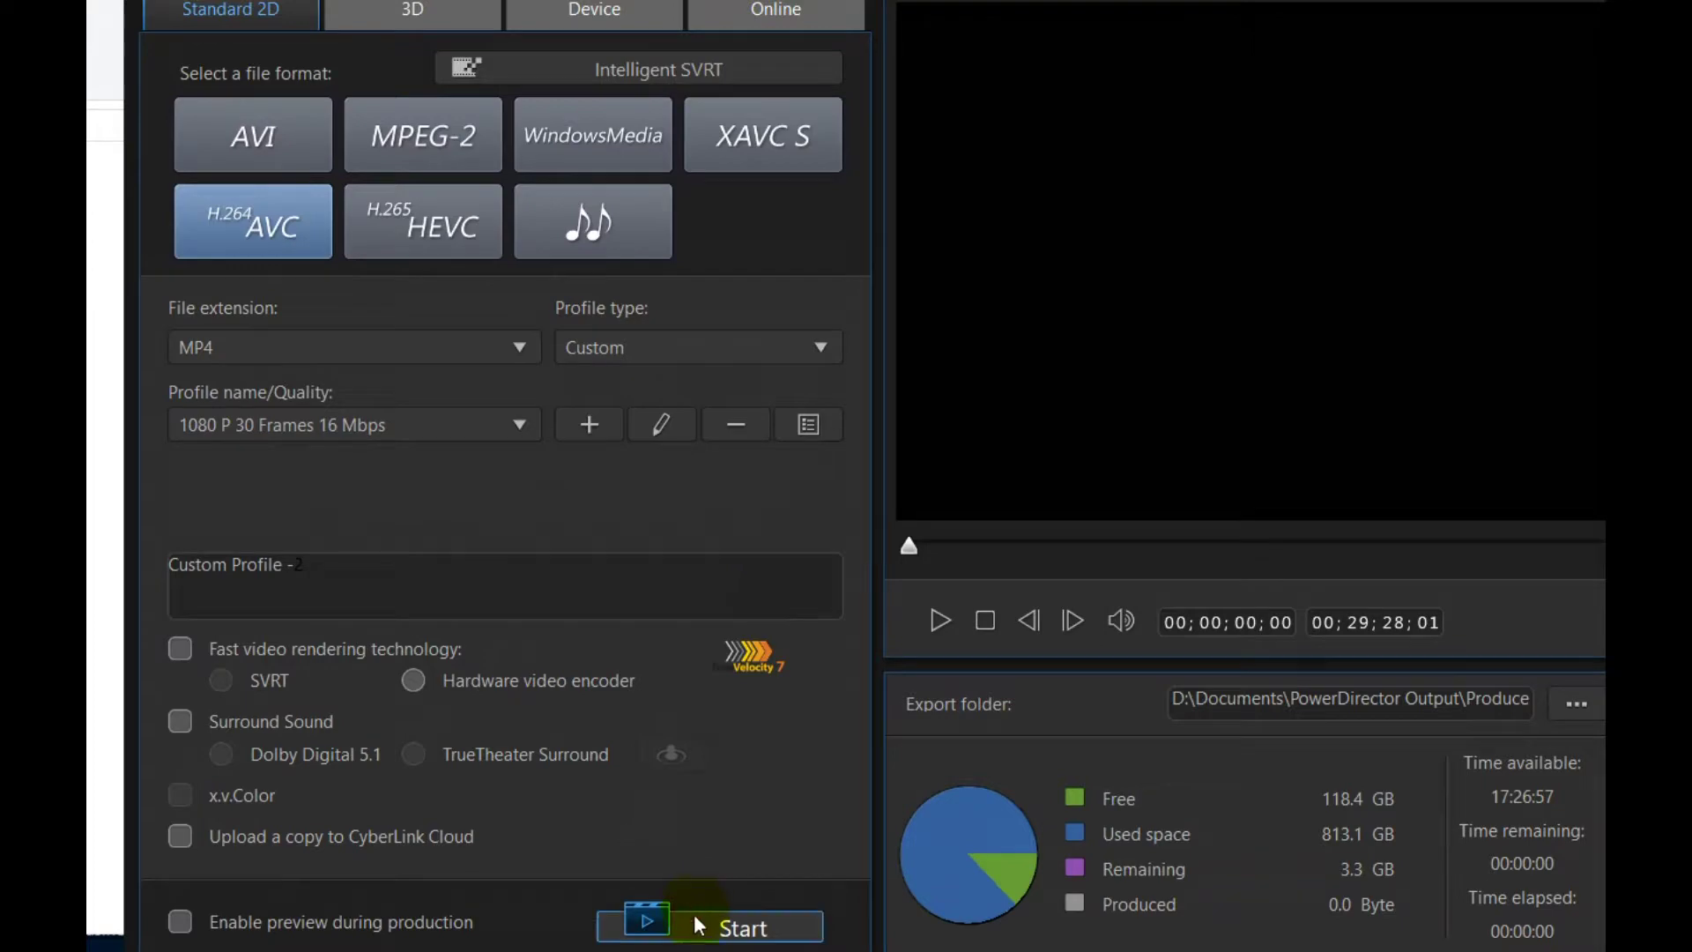
# - Render the audio-only project as H.264 MP4 at 1080p, 30 frames, 16 Mbps
pyautogui.click(697, 921)
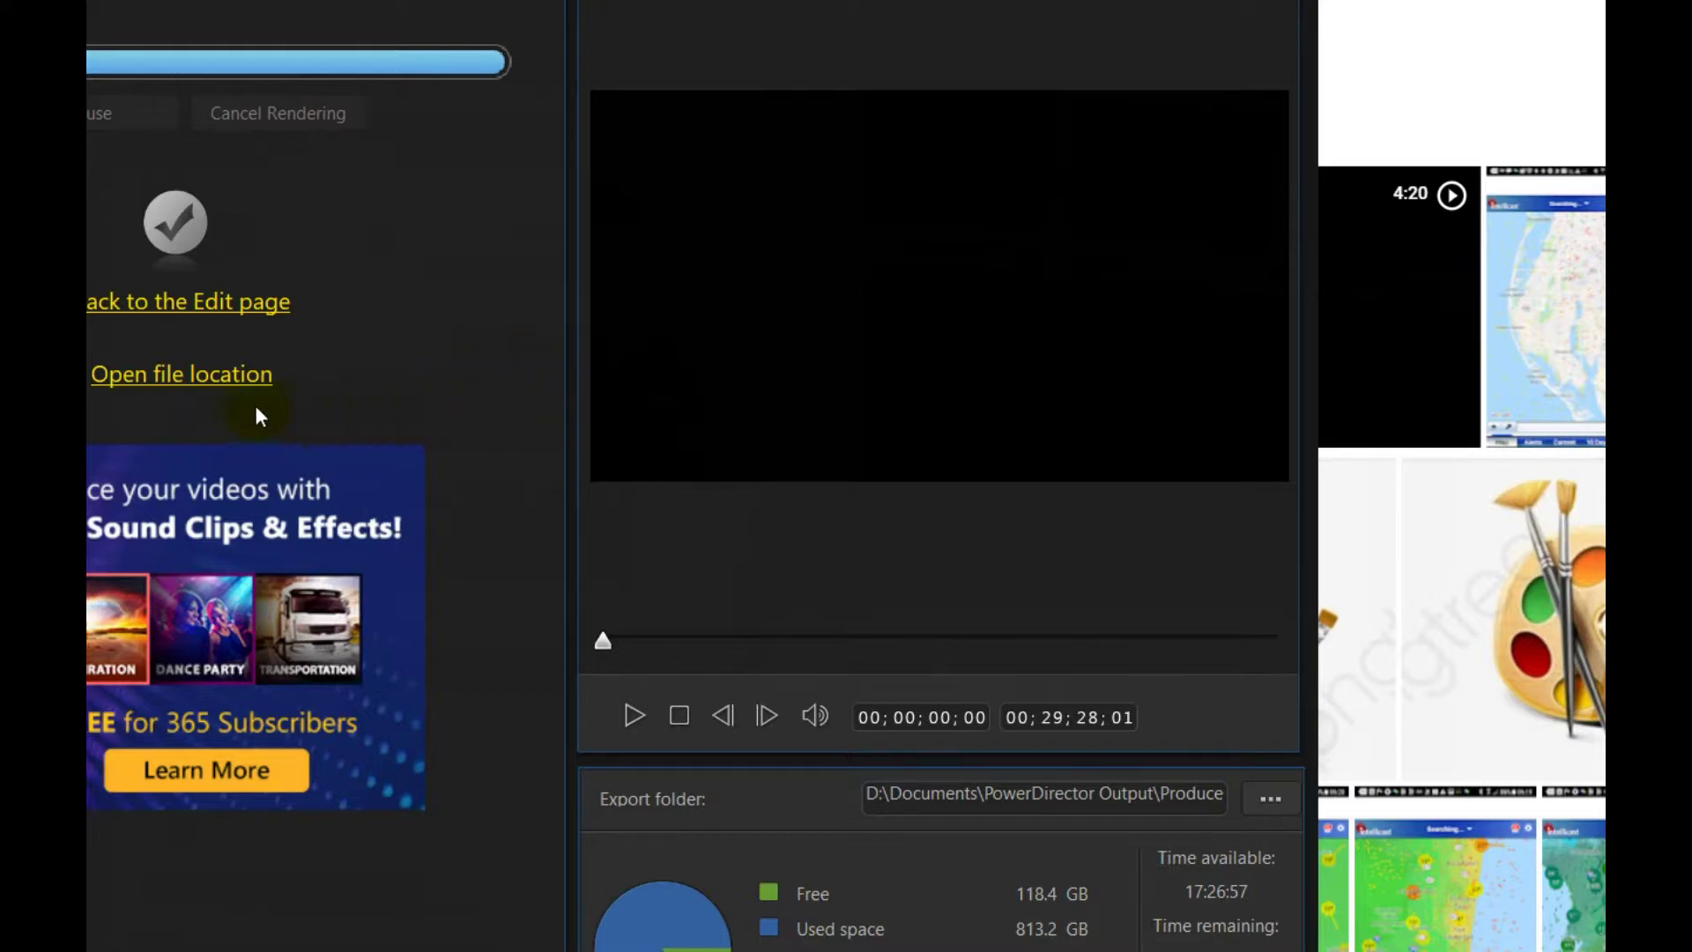
# - Open the output folder containing the rendered 49.1 MB, 29:28 MP4
pyautogui.click(190, 379)
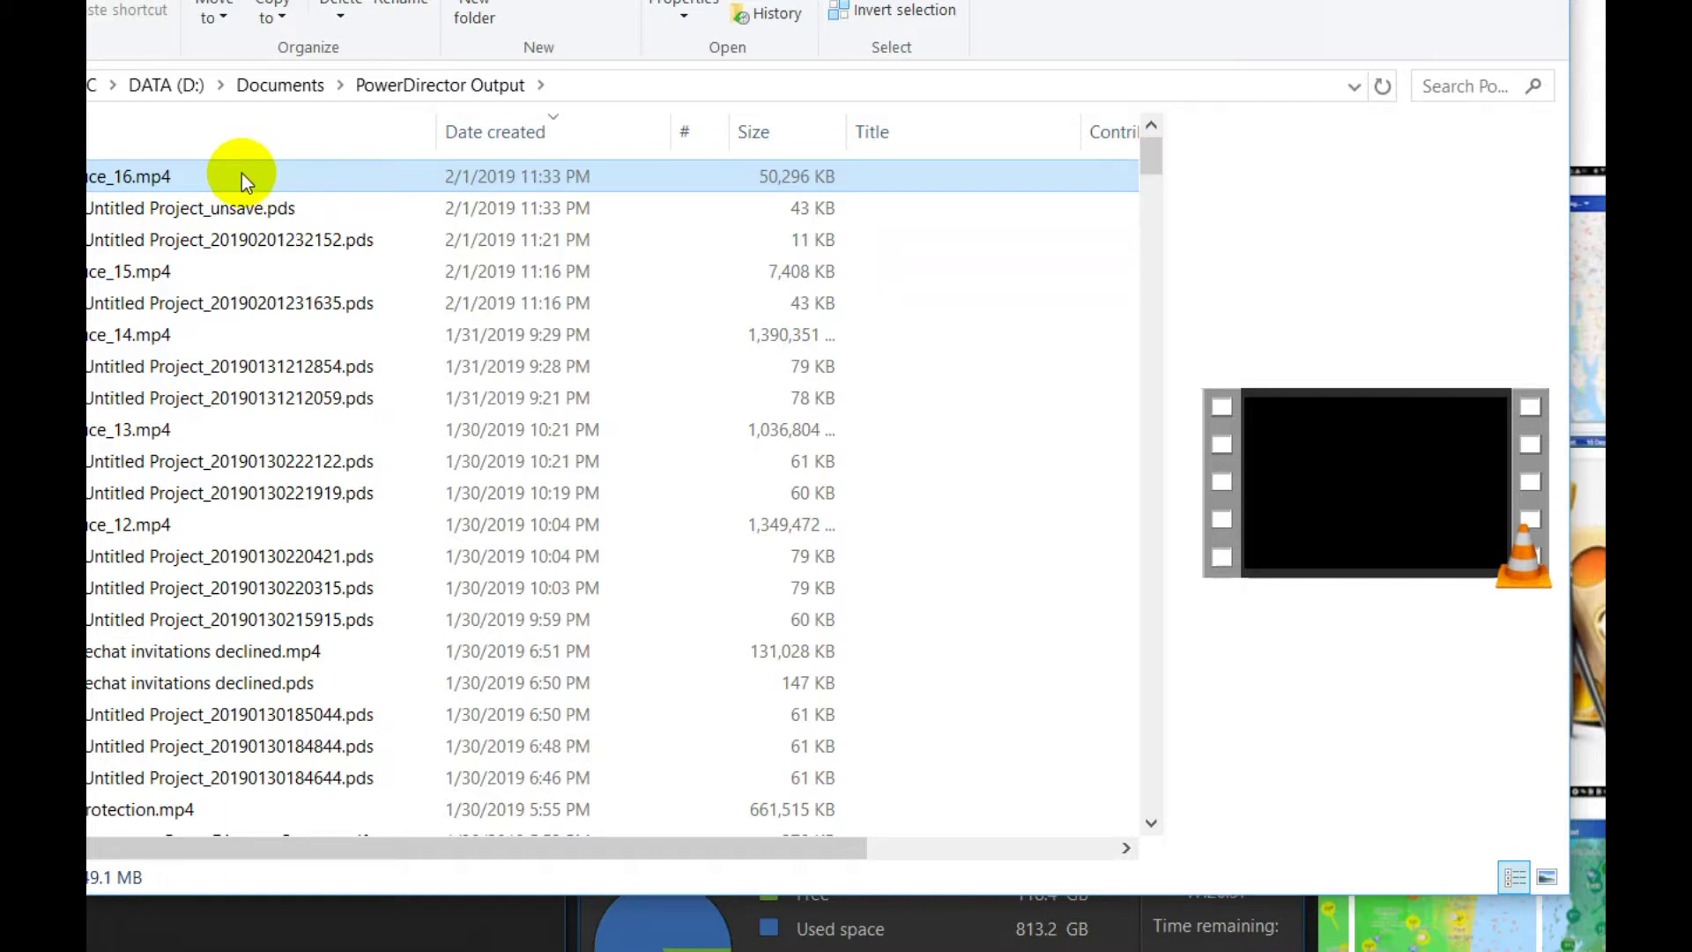
# - Drag the newest rendered MP4 from the Output folder onto Google Photos to upload it
pyautogui.moveTo(241, 172); pyautogui.dragTo(1446, 234)
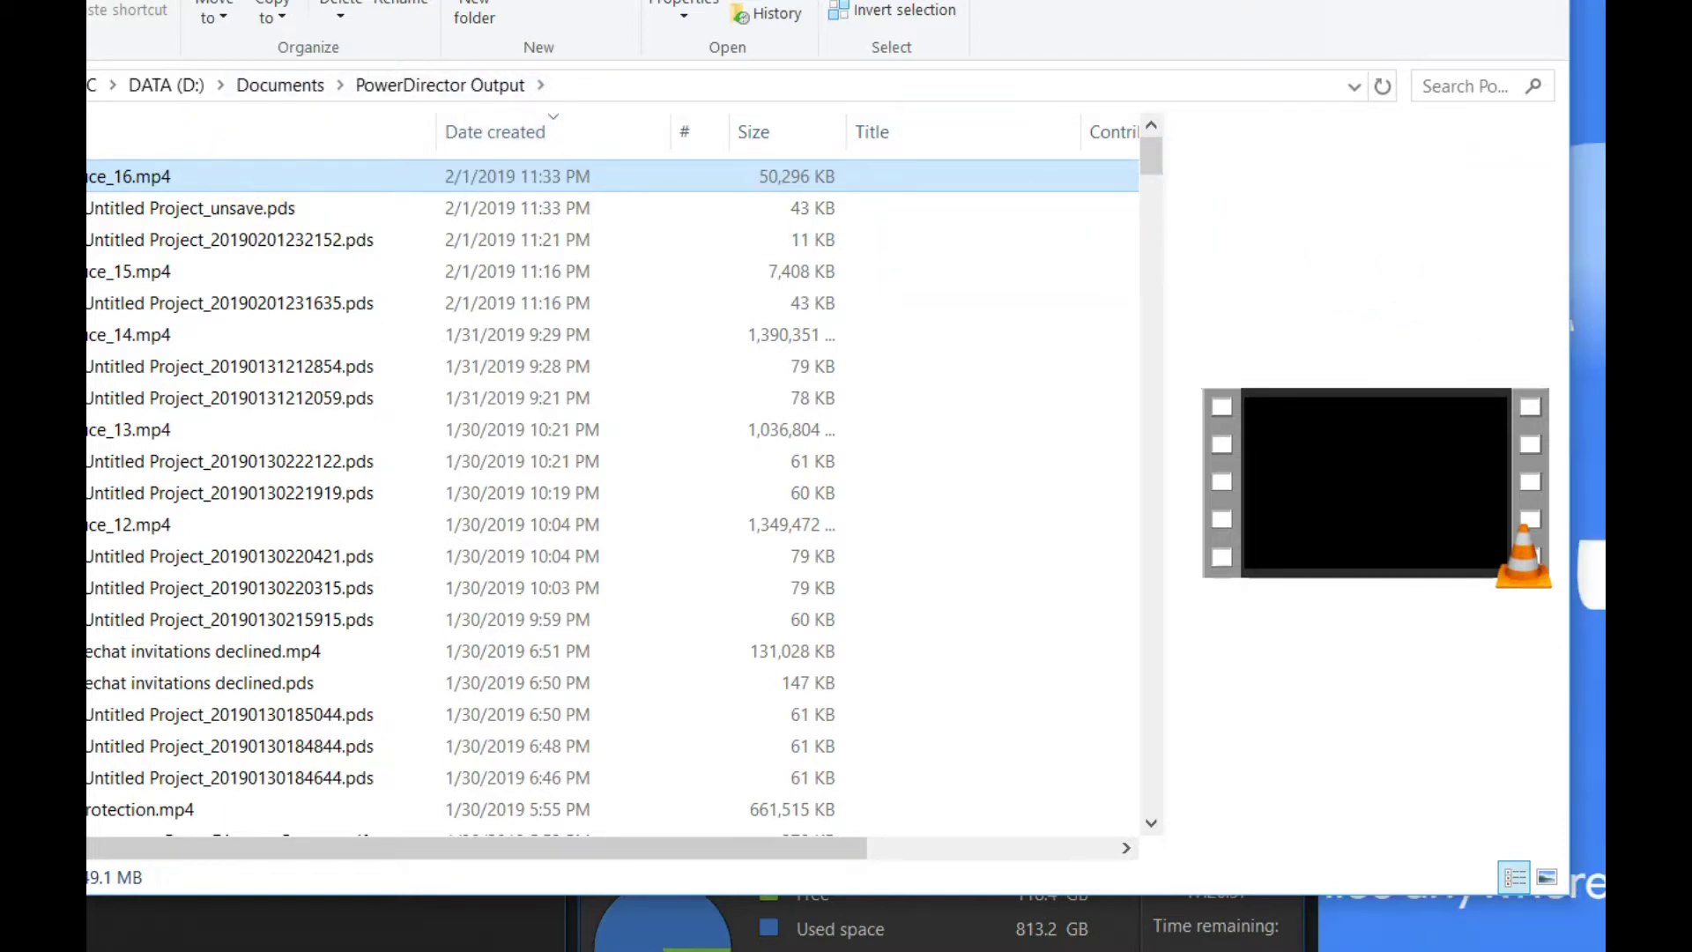
pyautogui.moveTo(1494, 167); pyautogui.dragTo(635, 192)
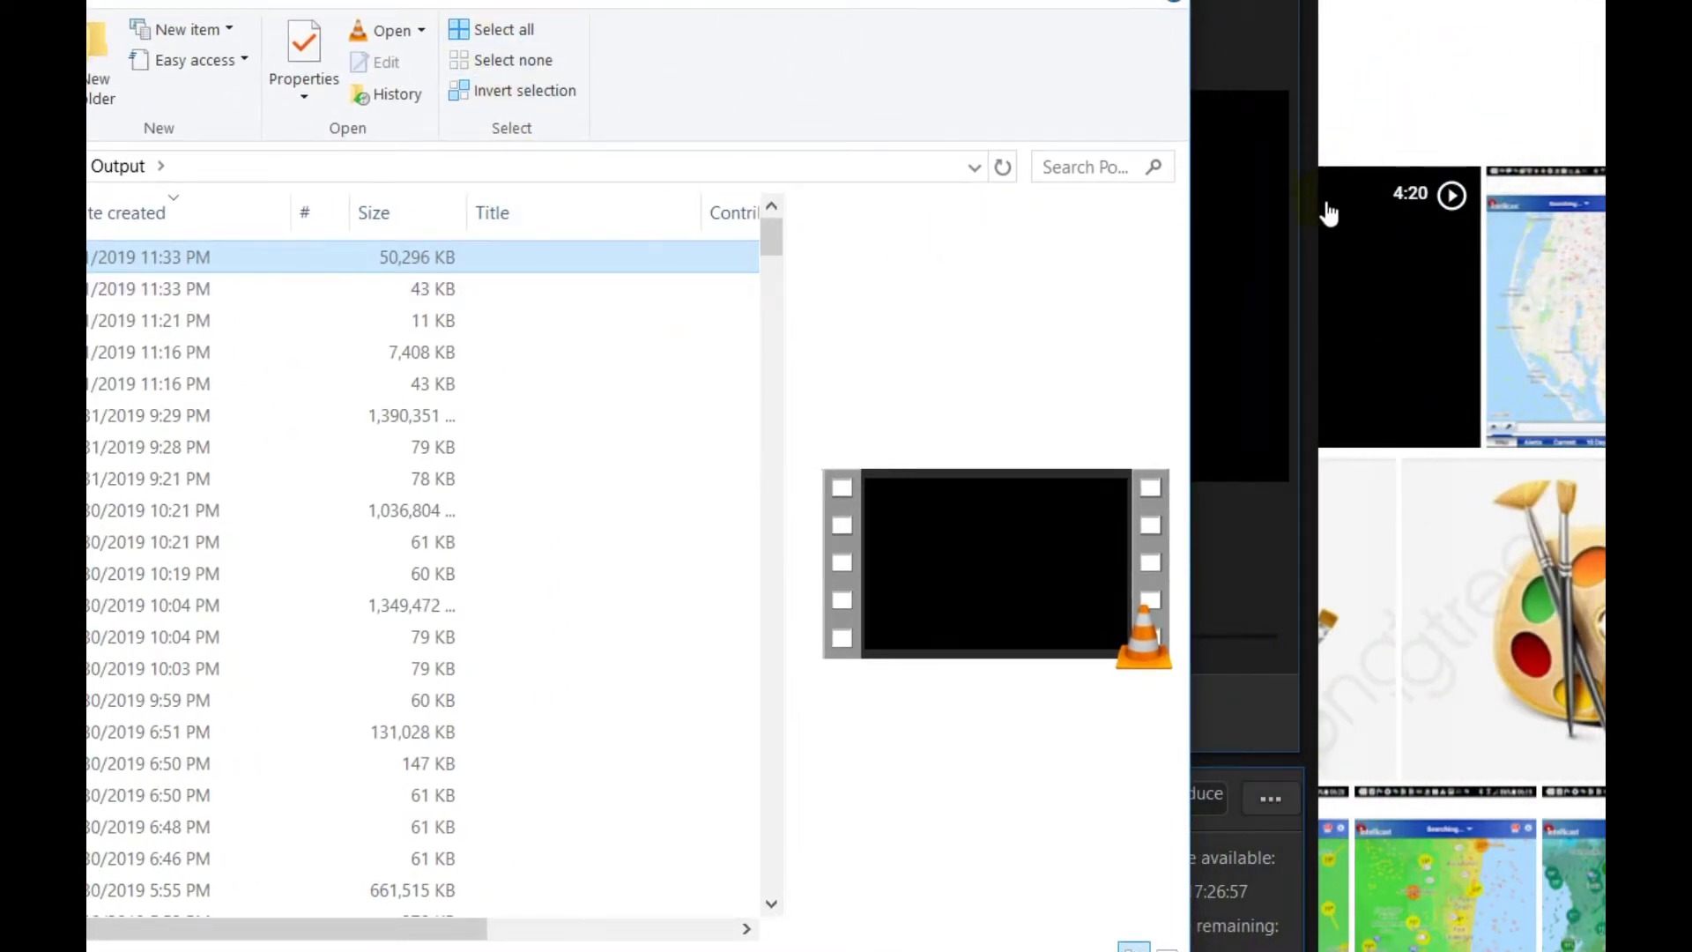
pyautogui.click(163, 260)
pyautogui.moveTo(162, 259); pyautogui.dragTo(540, 320)
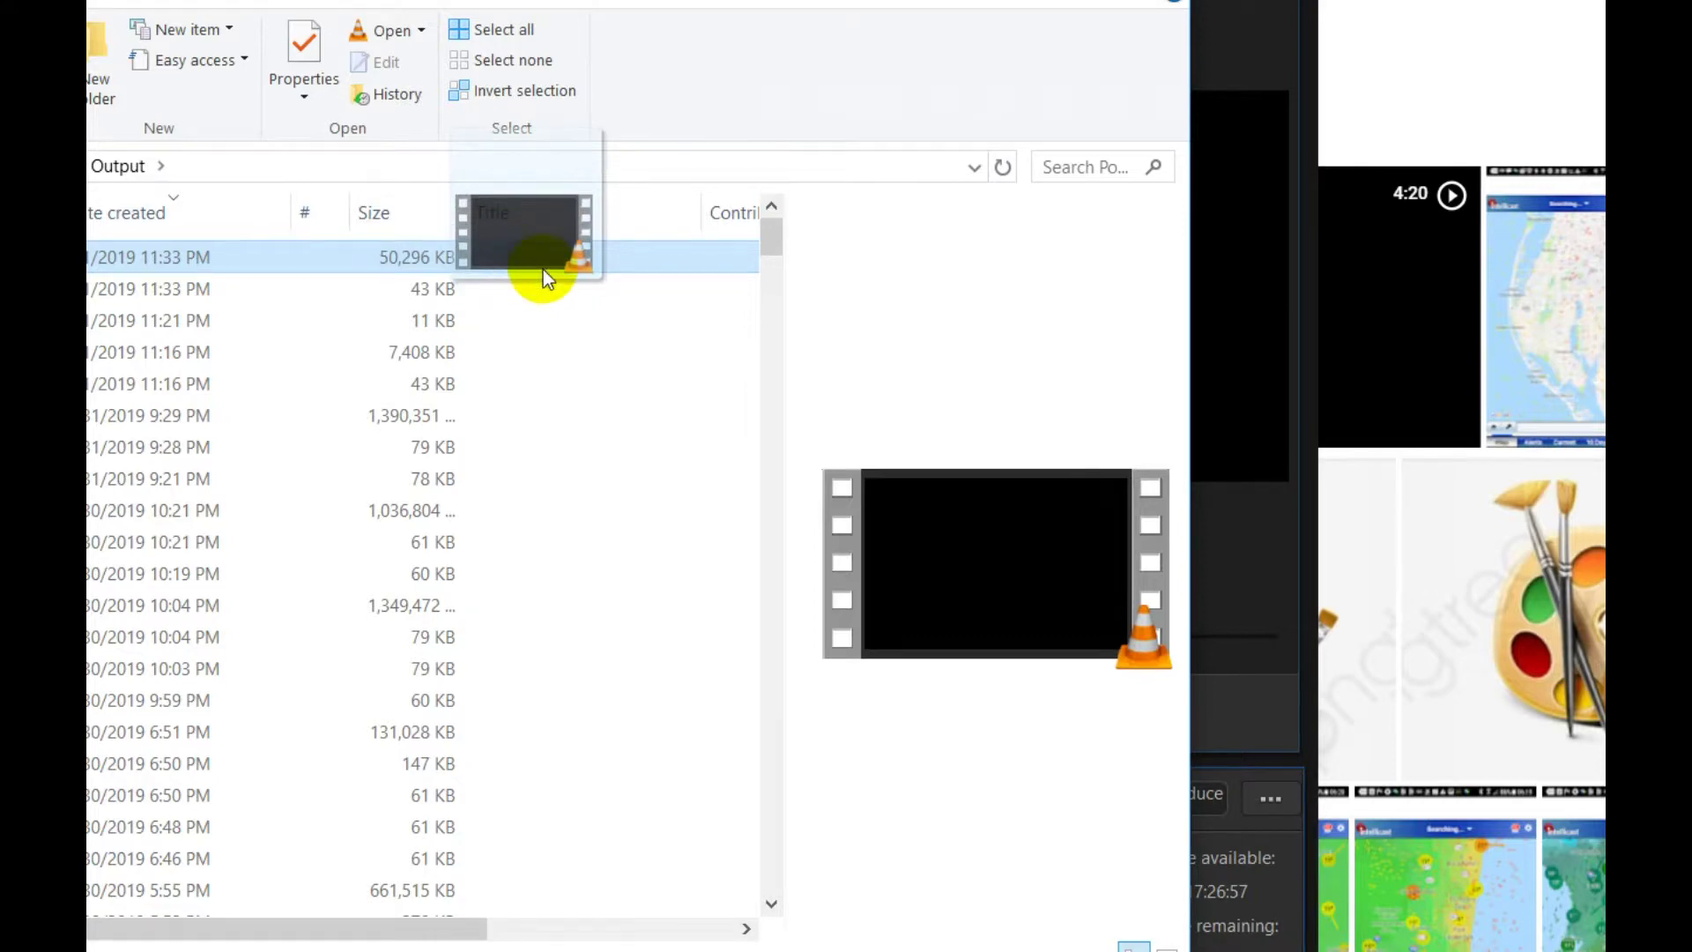
pyautogui.moveTo(540, 321); pyautogui.dragTo(1432, 477)
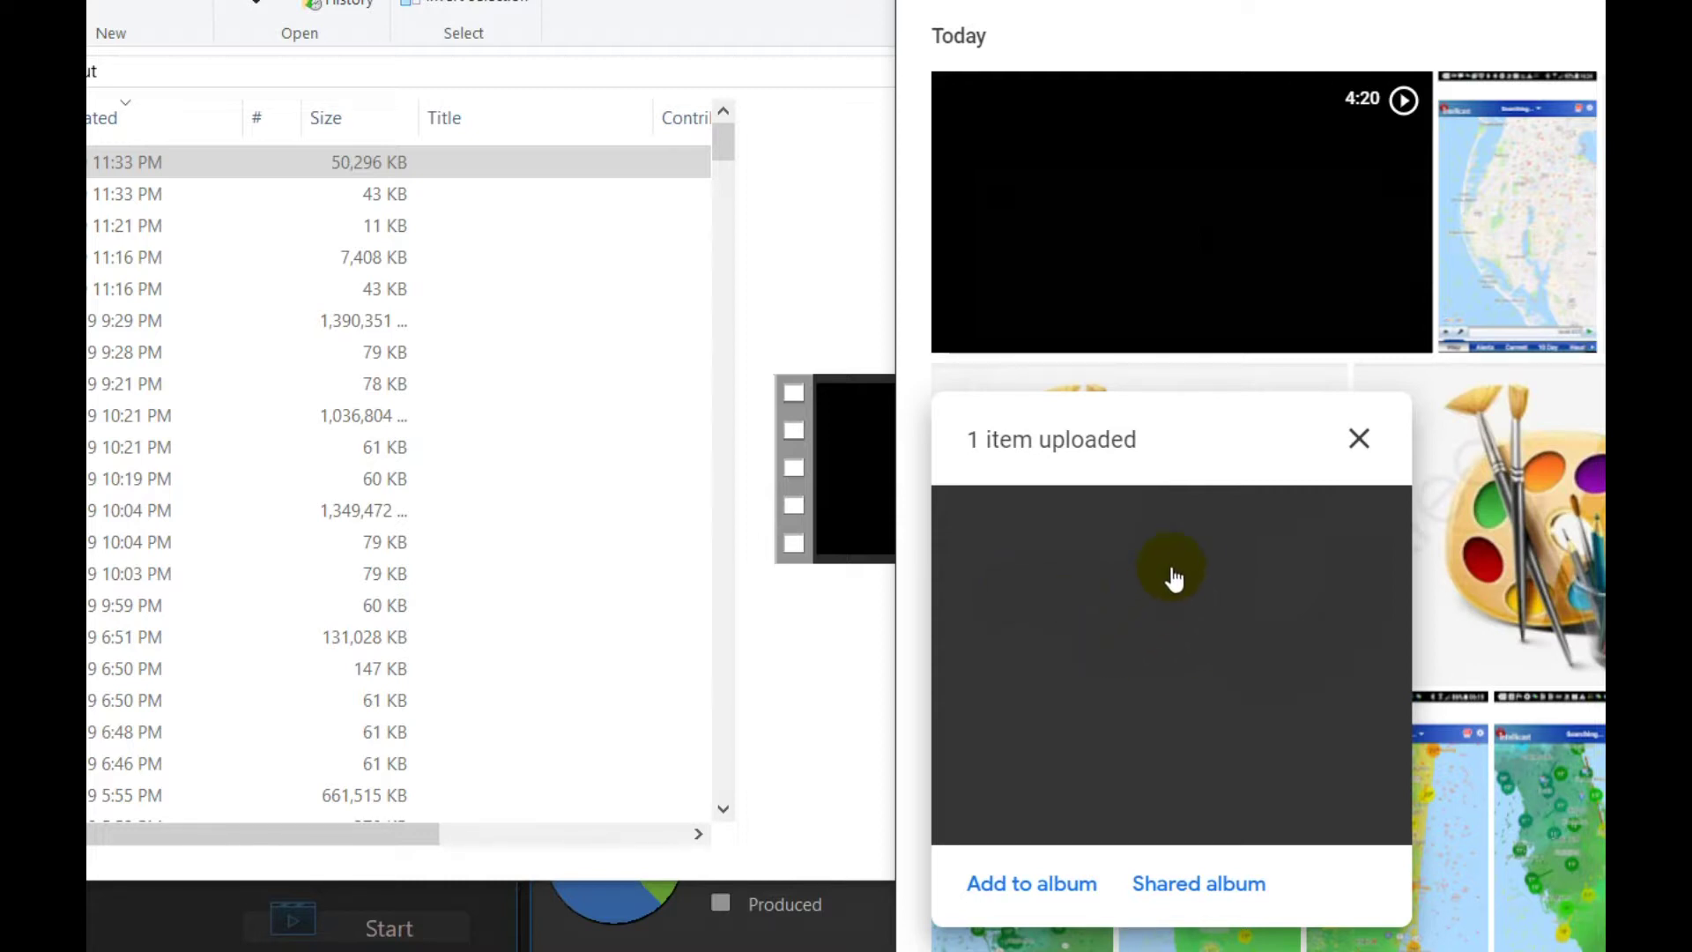
# - Open the uploaded 29:28 video in the Google Photos player and play it
pyautogui.click(1137, 601)
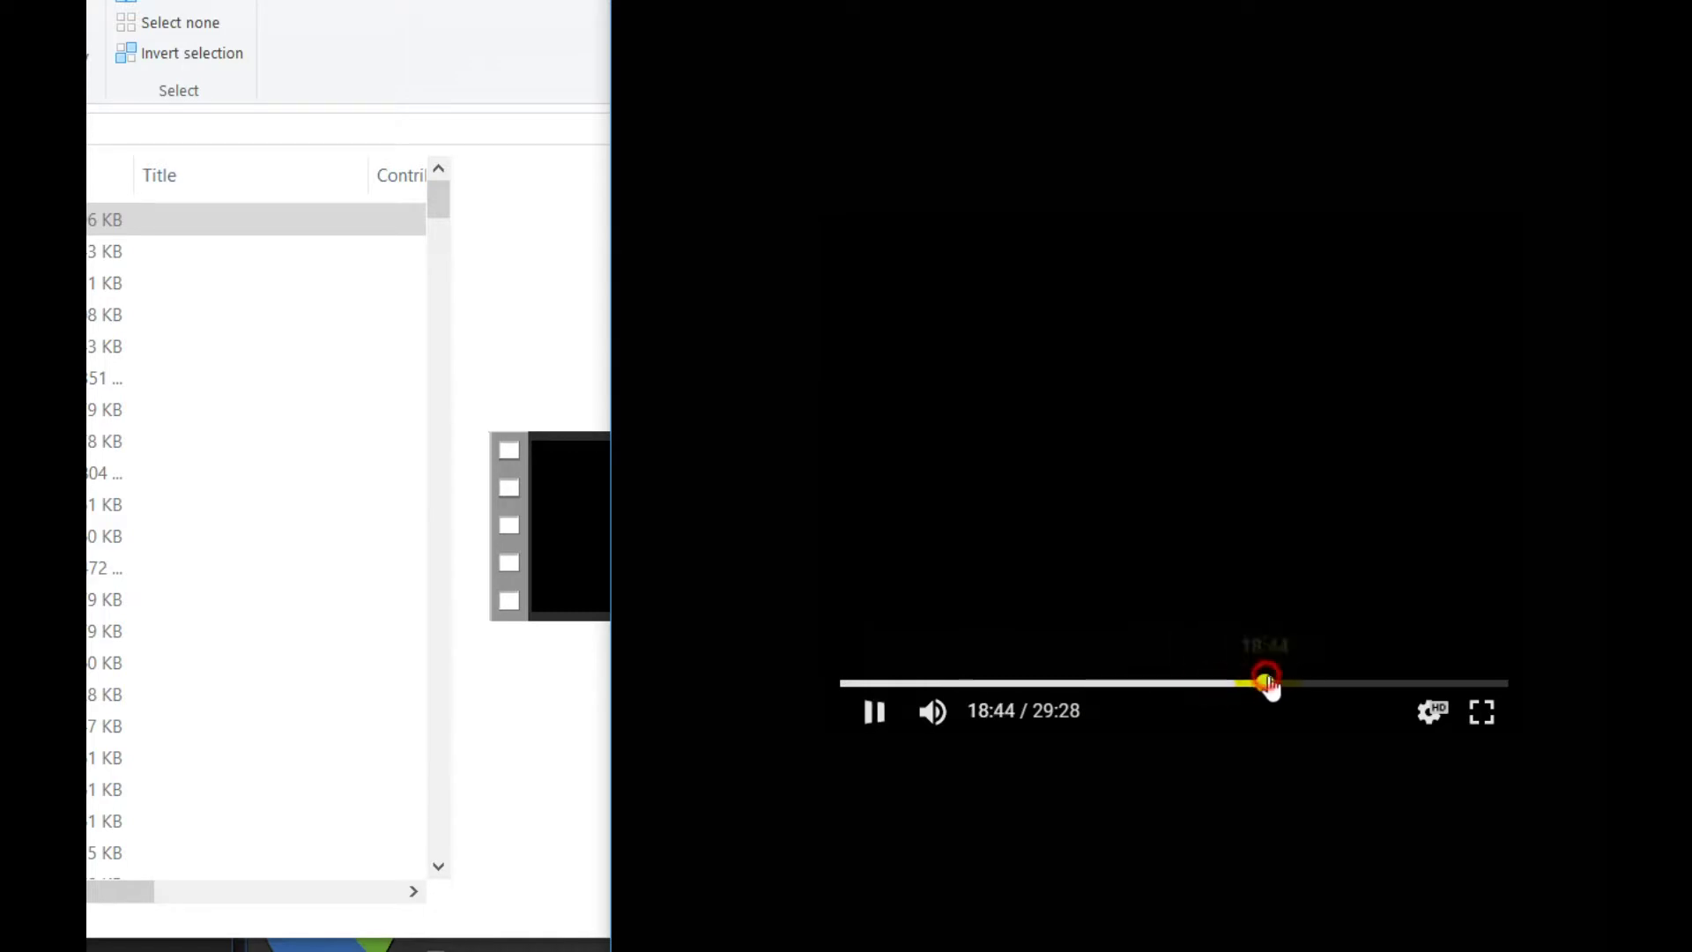
# - Seek forward to about 24:52 and back to about 2:04 to verify playback
pyautogui.click(1322, 685)
pyautogui.click(1362, 685)
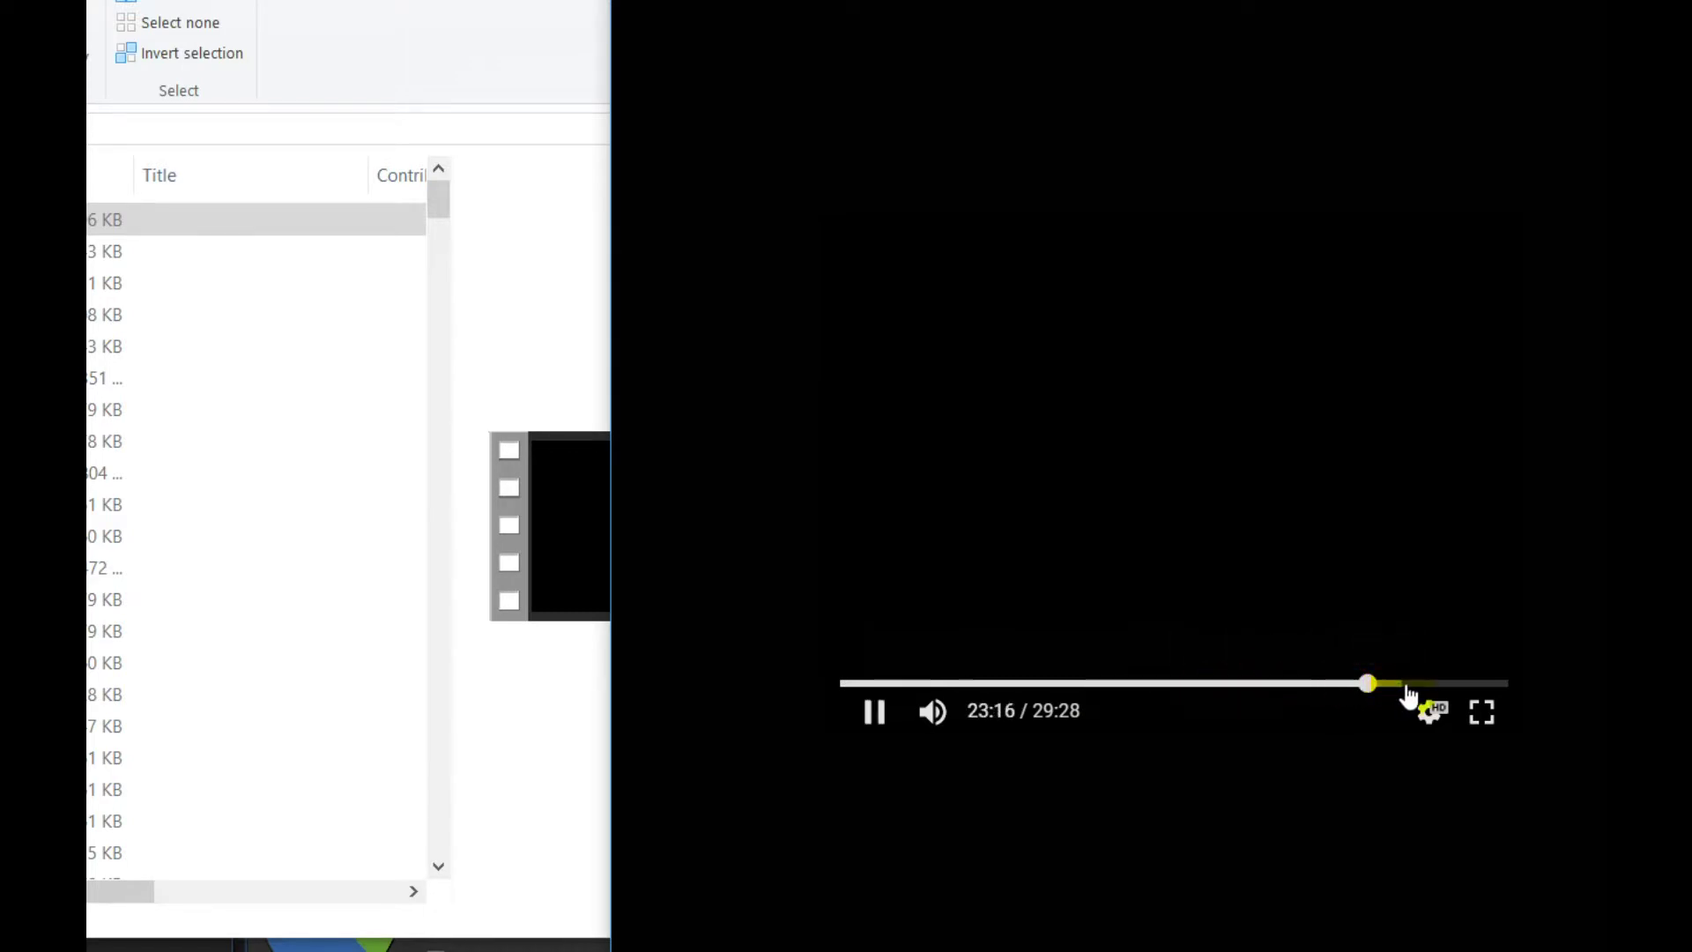
pyautogui.click(1408, 685)
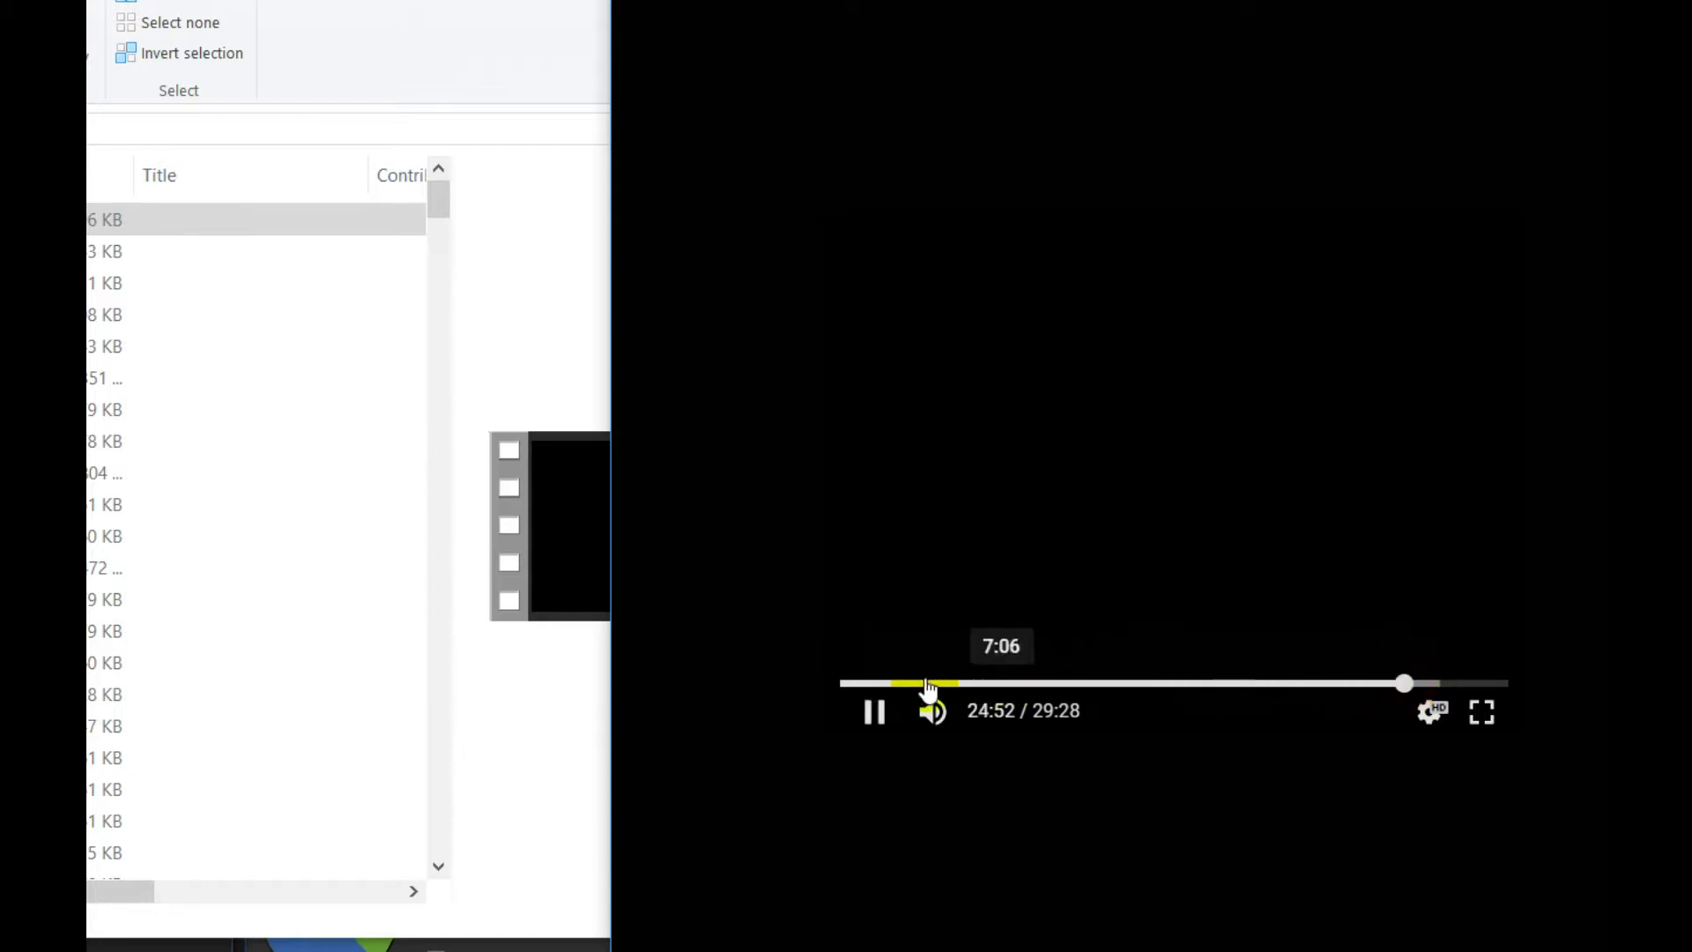
pyautogui.click(888, 685)
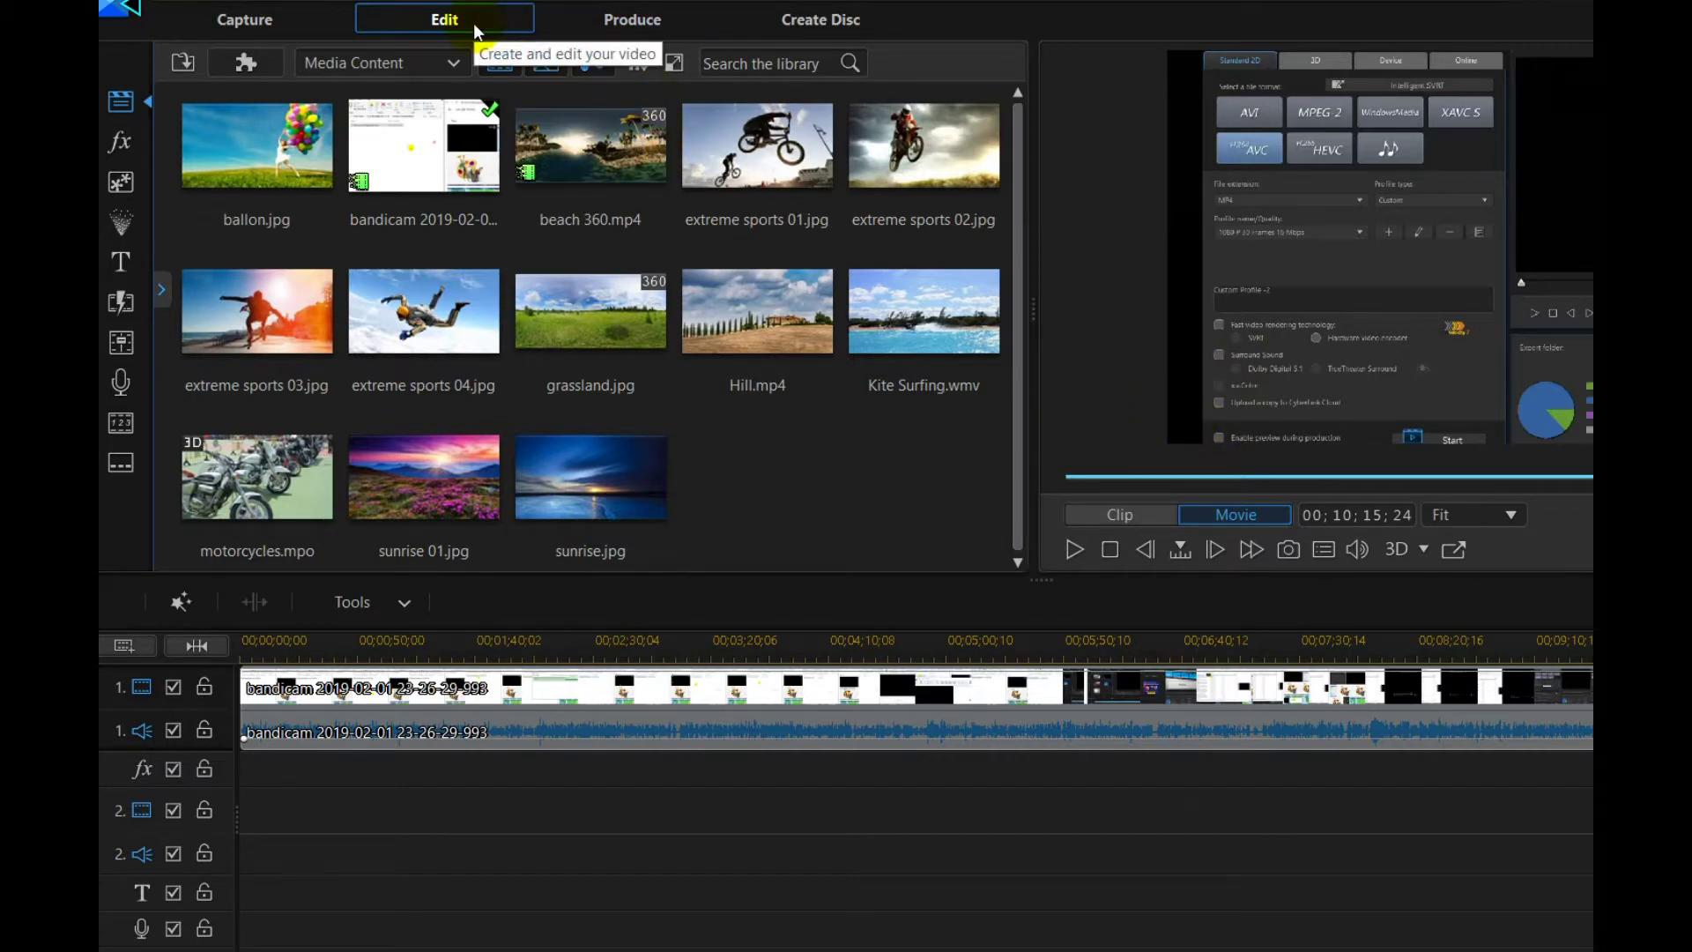
# - Switch the bandicam screen-recording project to the Produce export settings
pyautogui.click(651, 19)
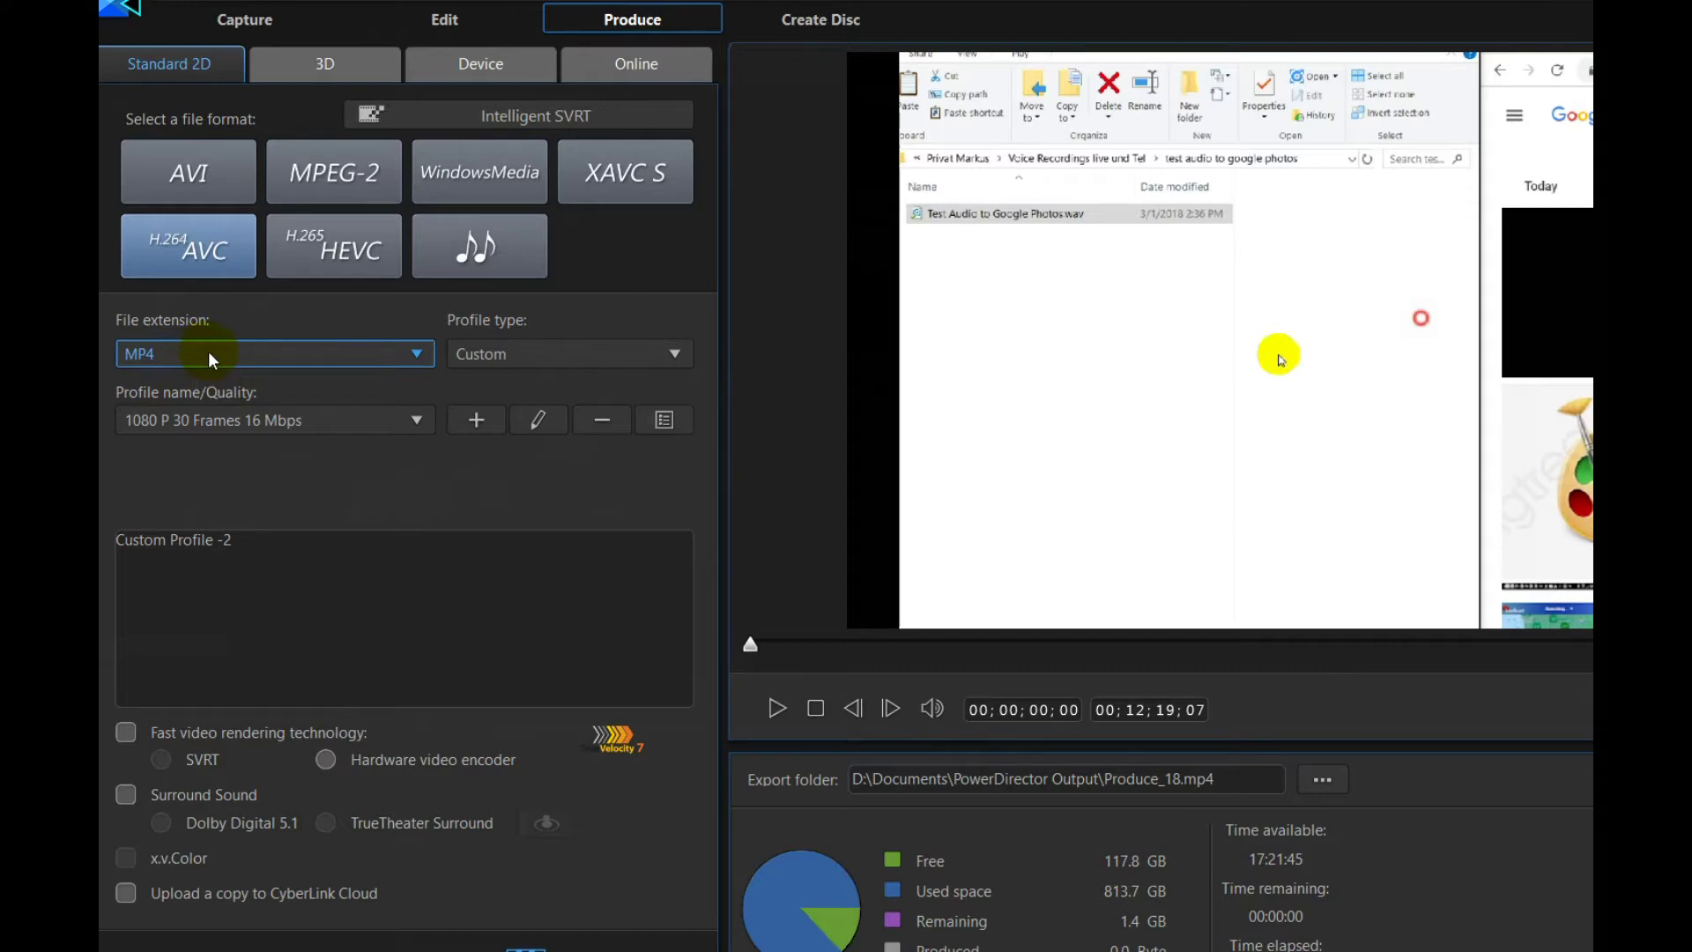
pyautogui.click(265, 419)
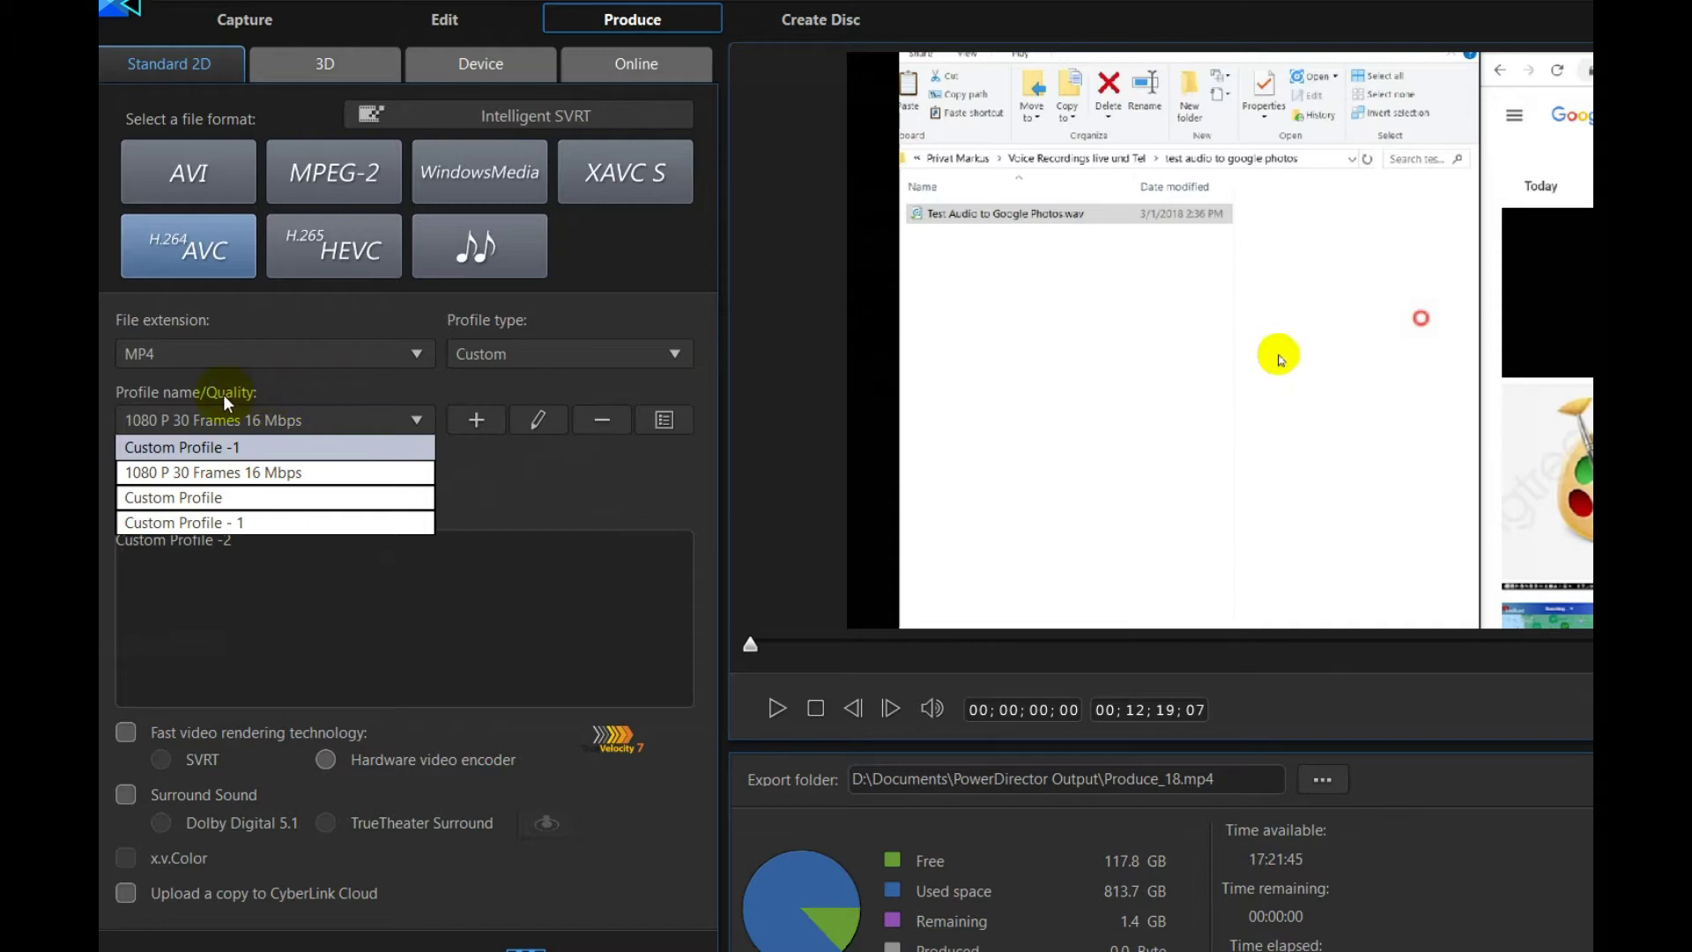
pyautogui.click(332, 394)
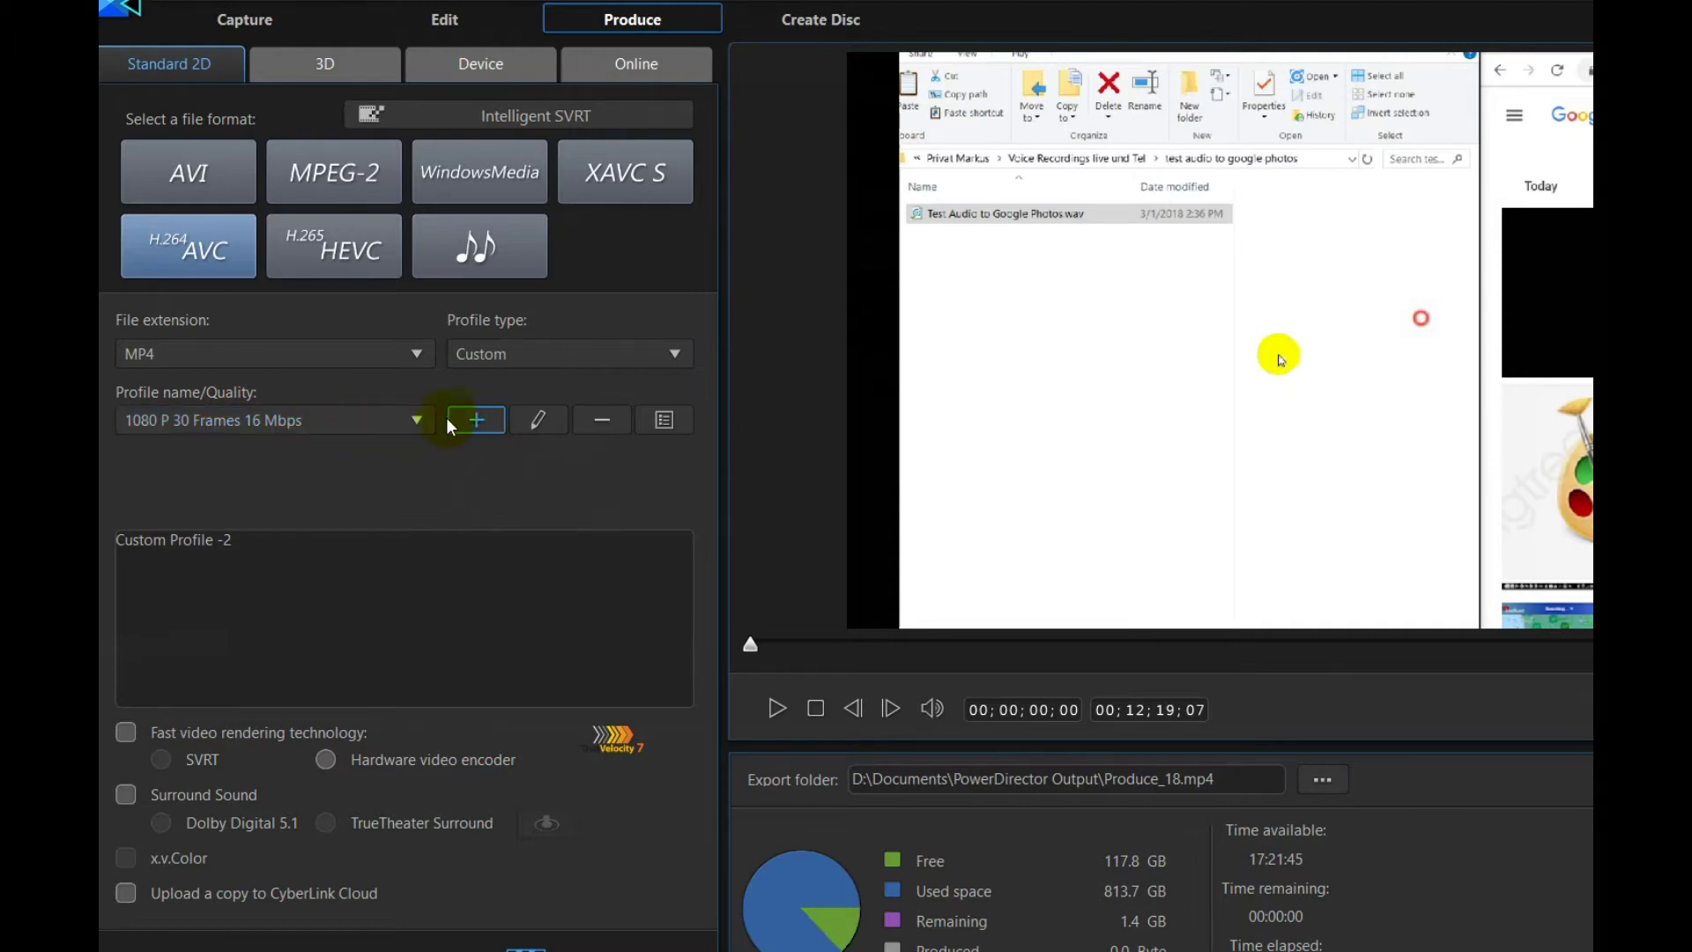
pyautogui.click(412, 420)
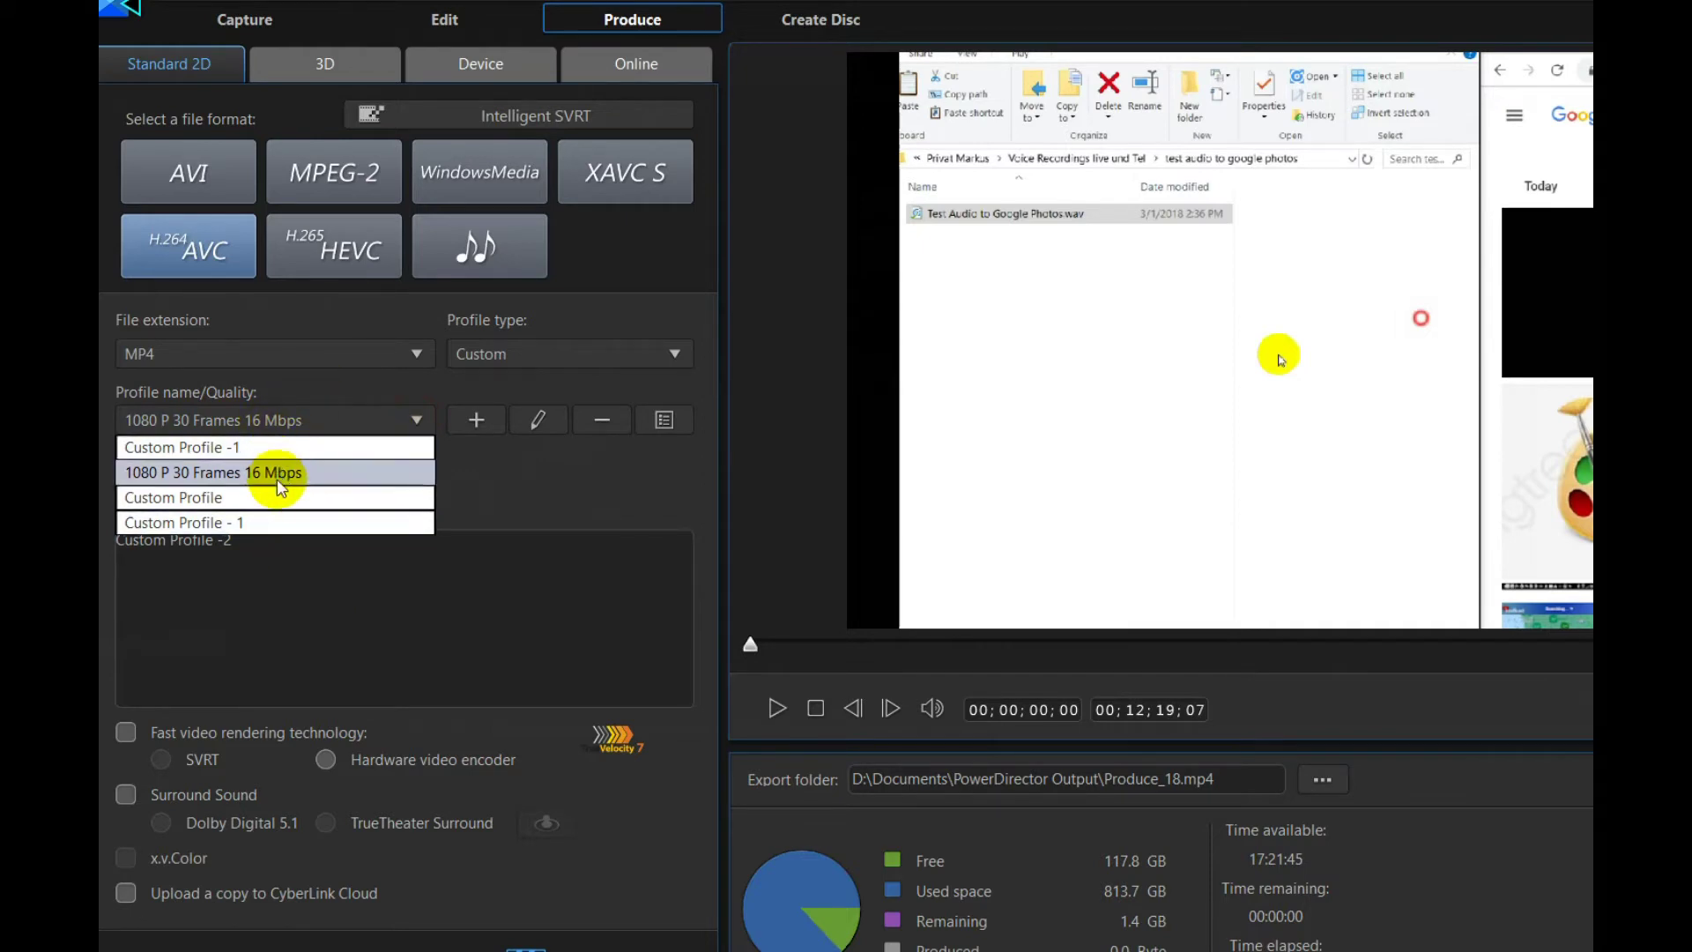
pyautogui.click(387, 404)
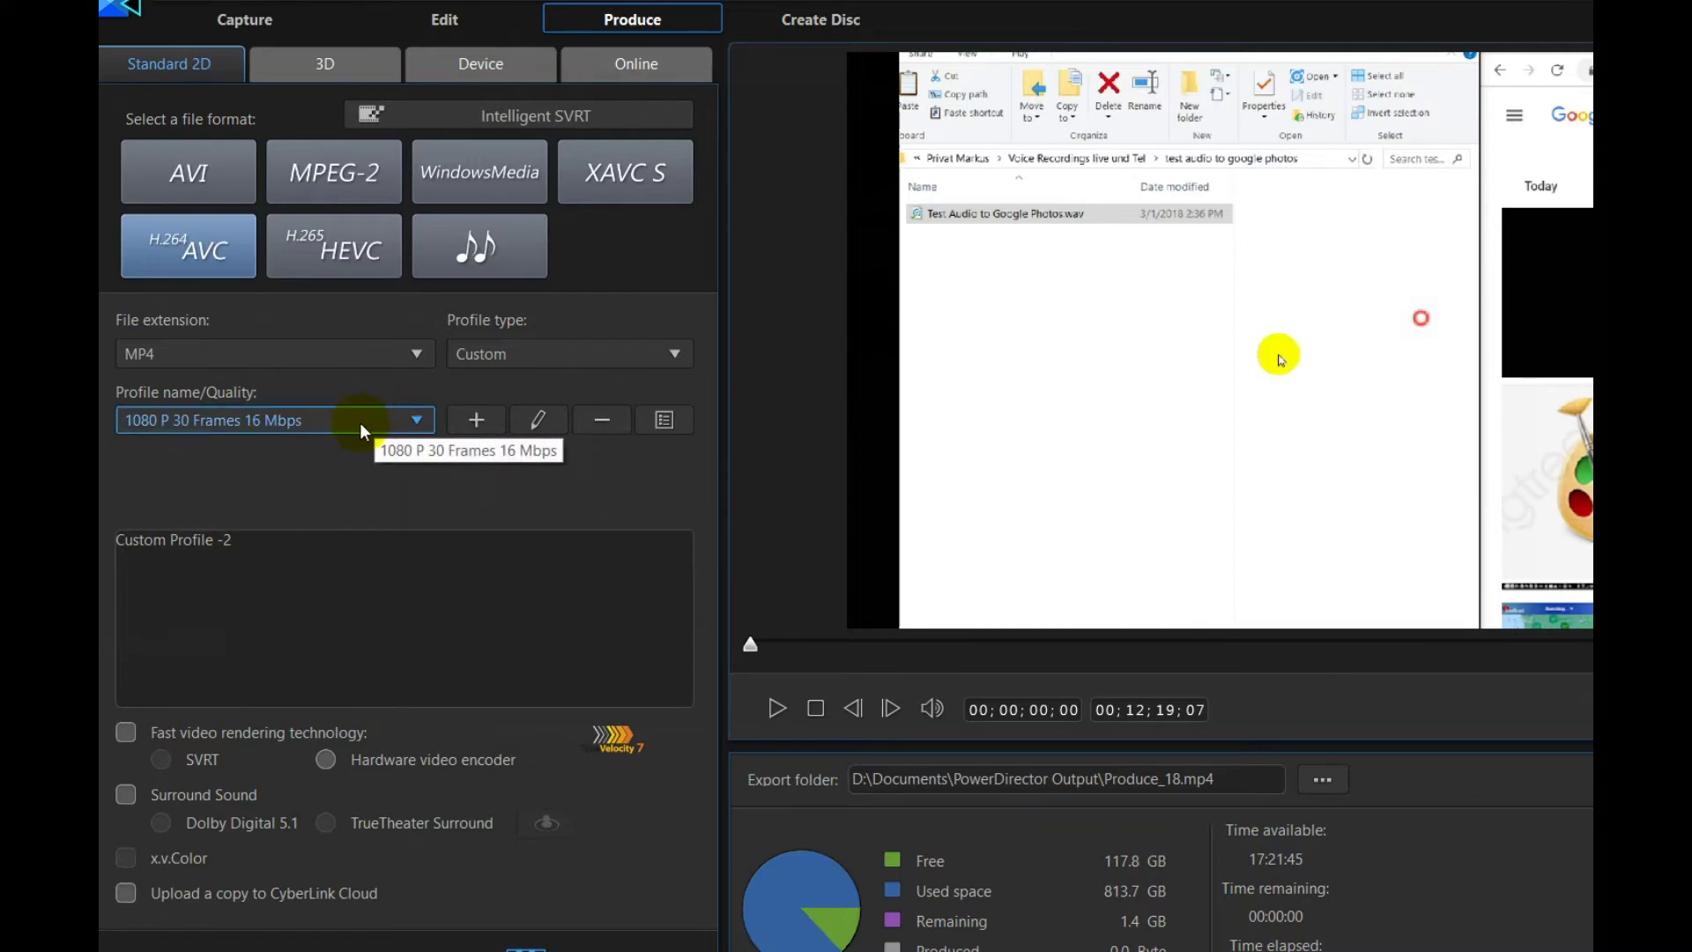
pyautogui.click(360, 420)
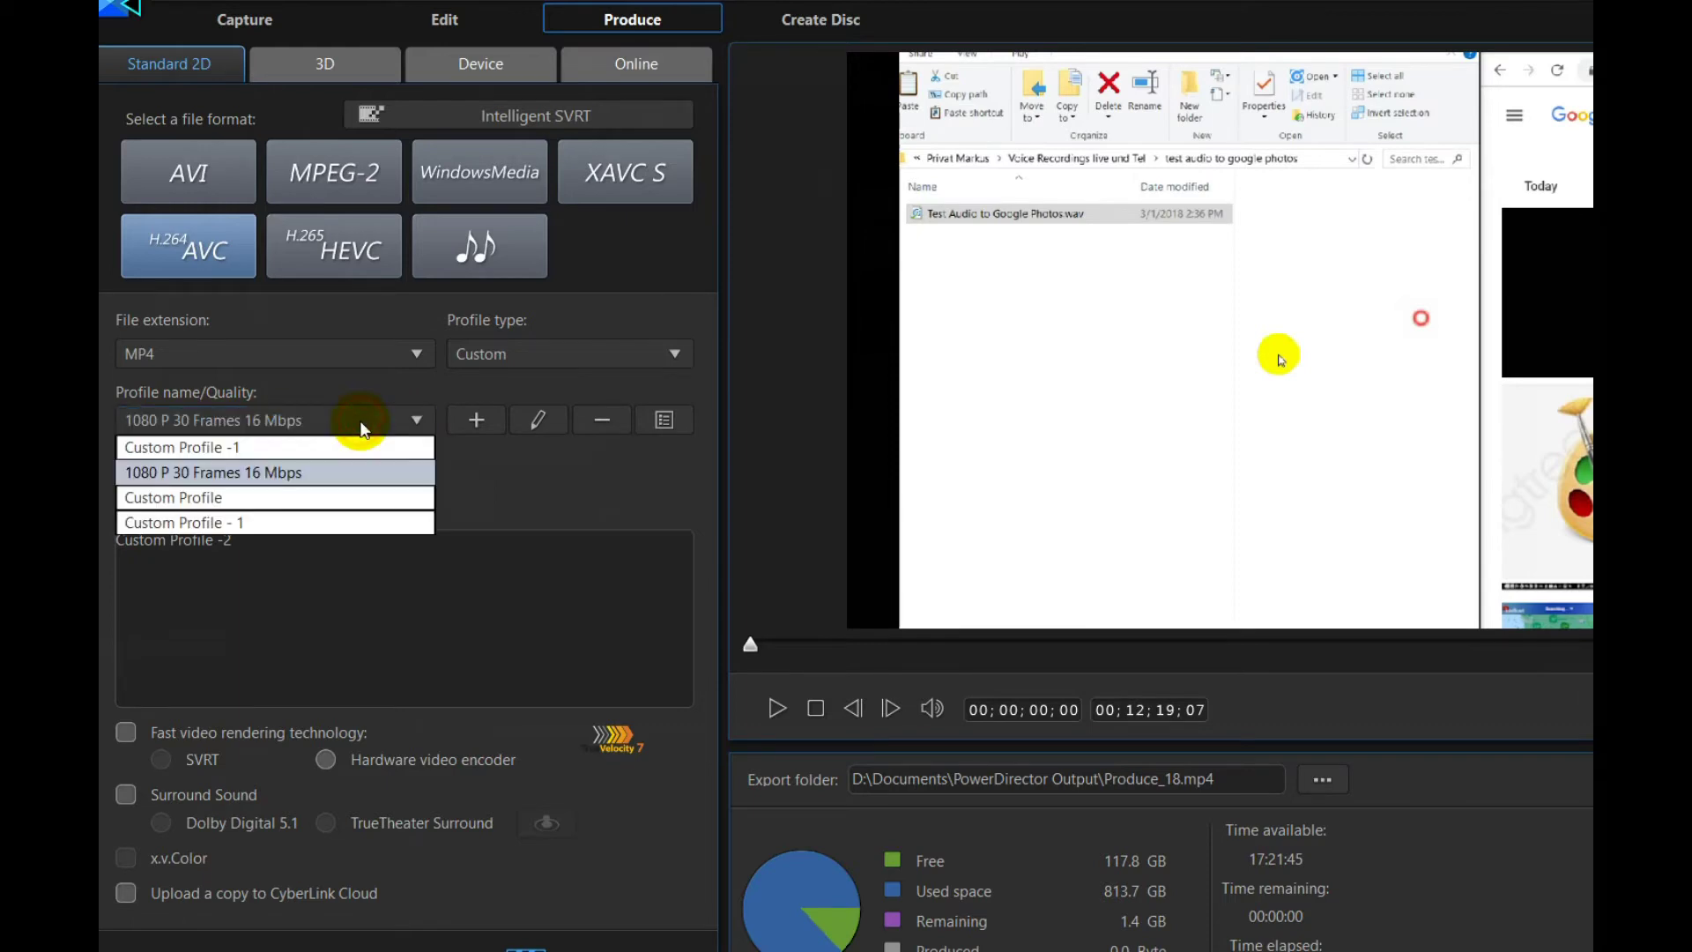
pyautogui.click(335, 414)
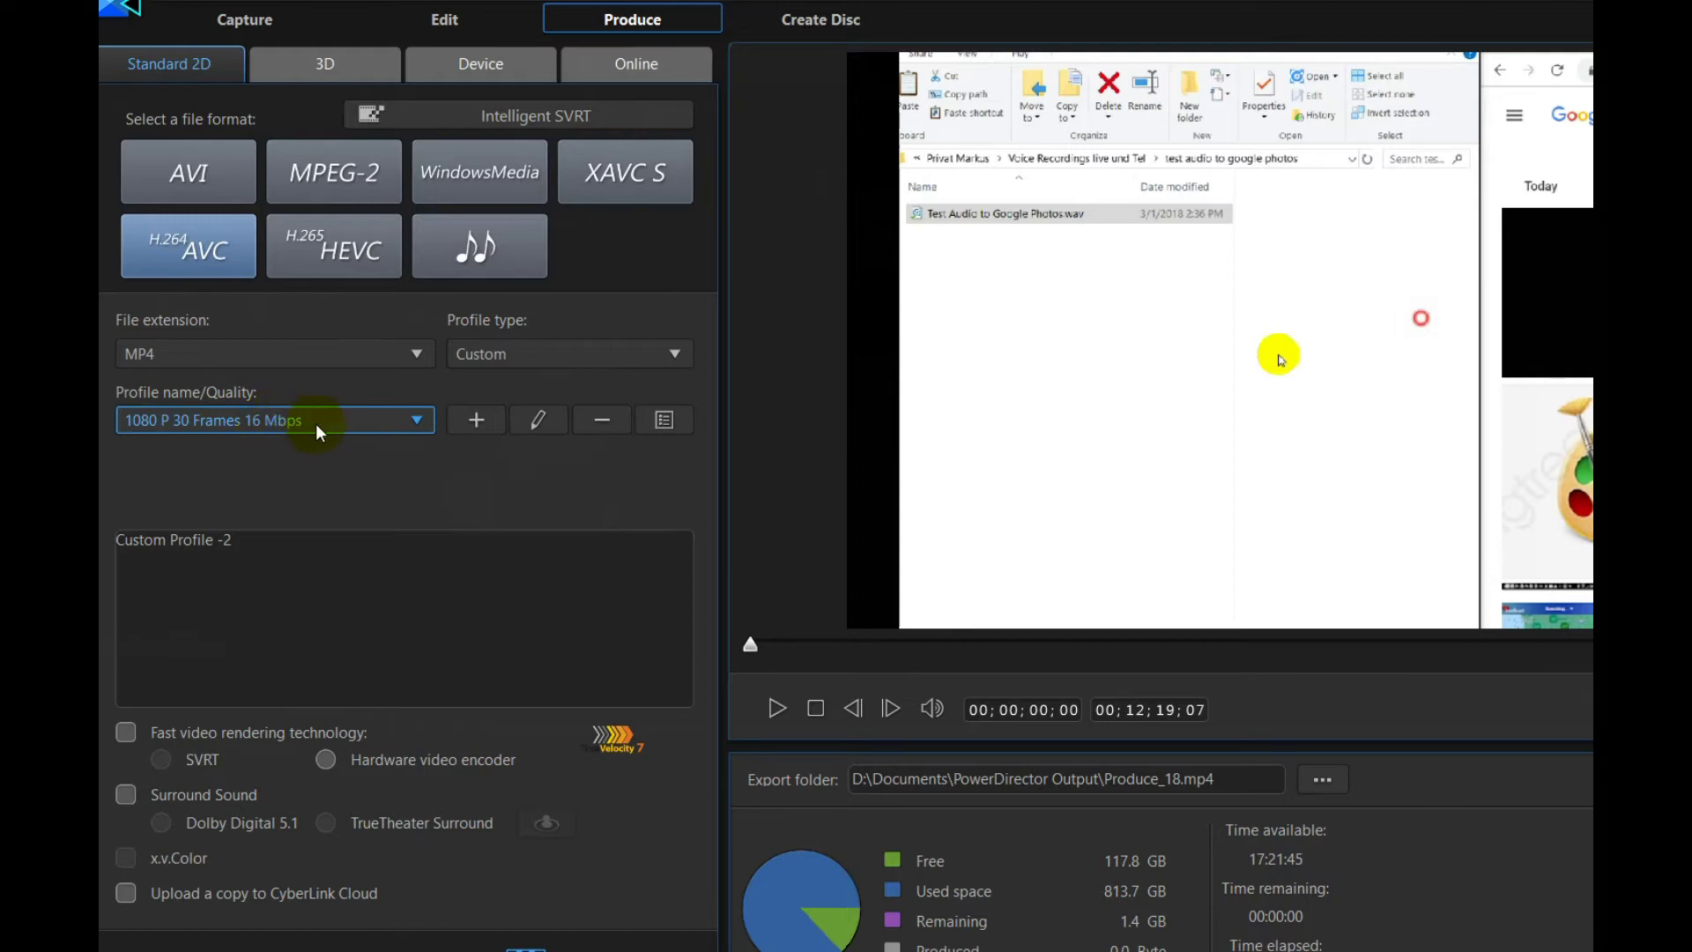
pyautogui.click(315, 423)
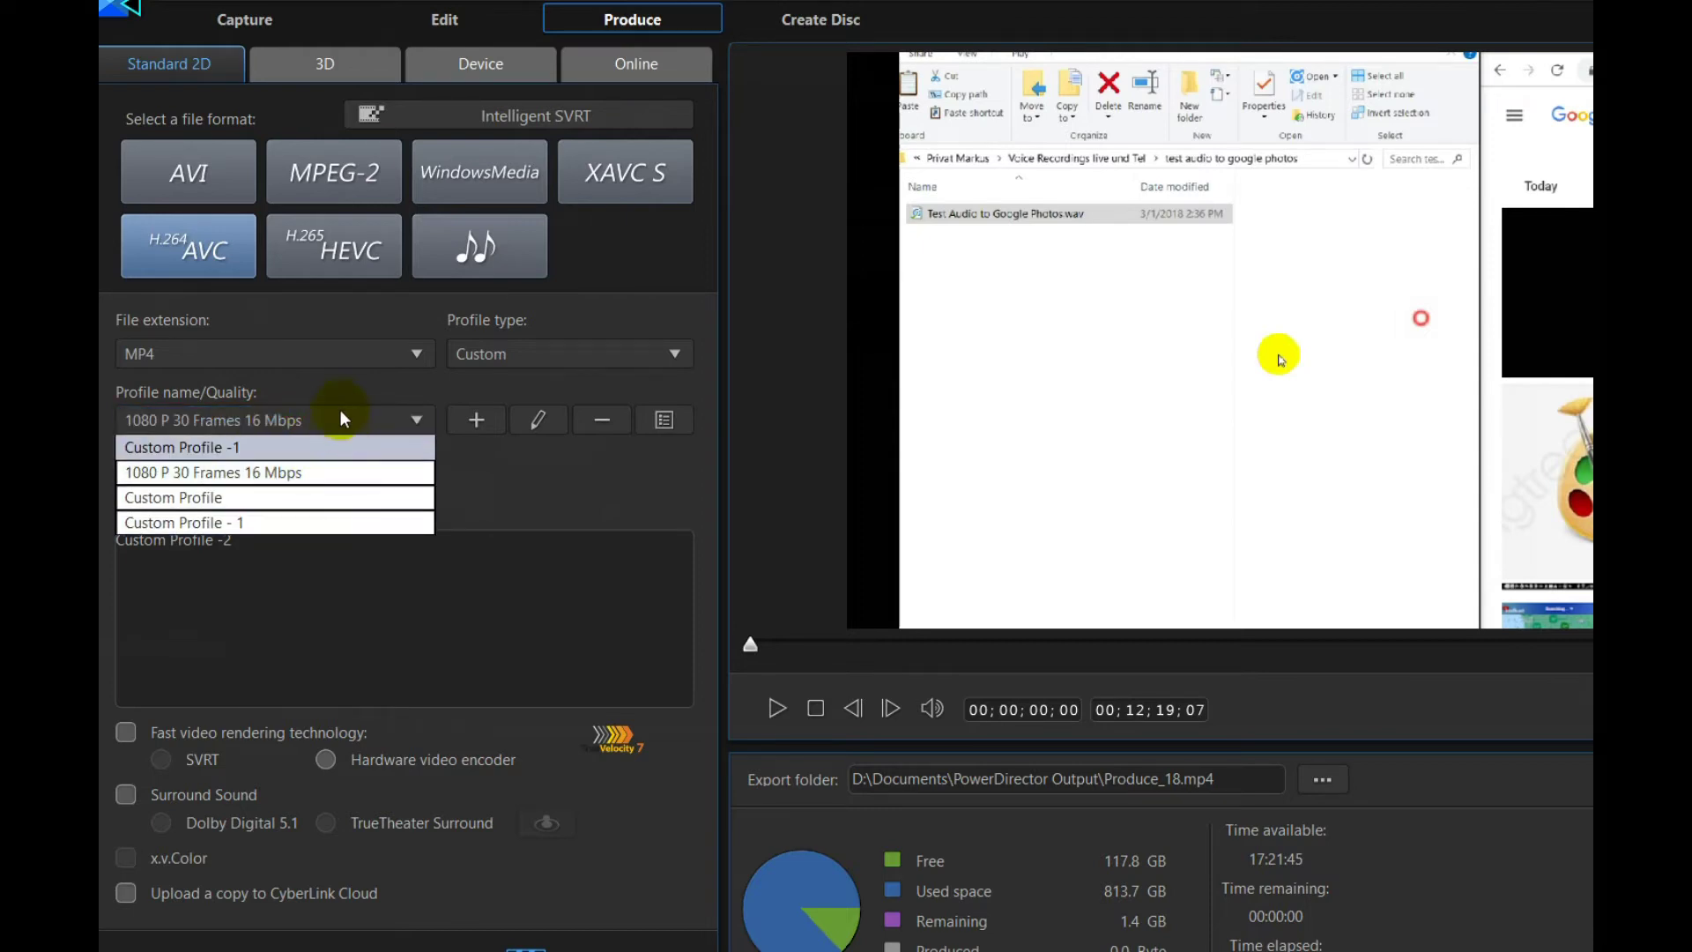
pyautogui.click(338, 415)
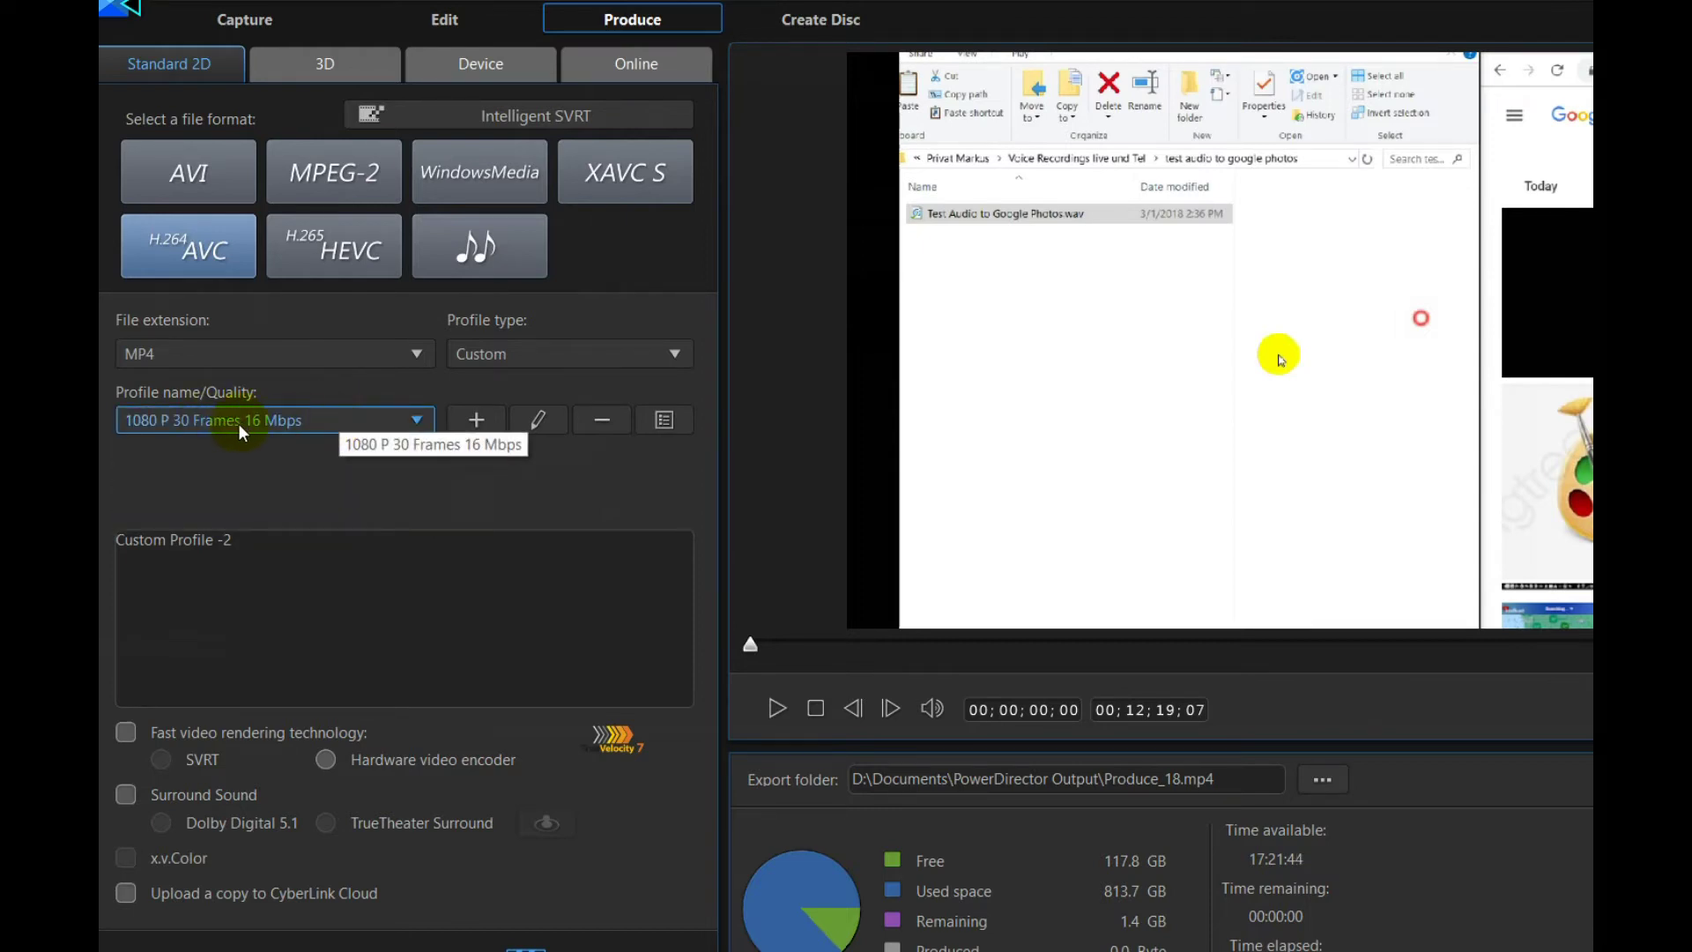
pyautogui.click(301, 458)
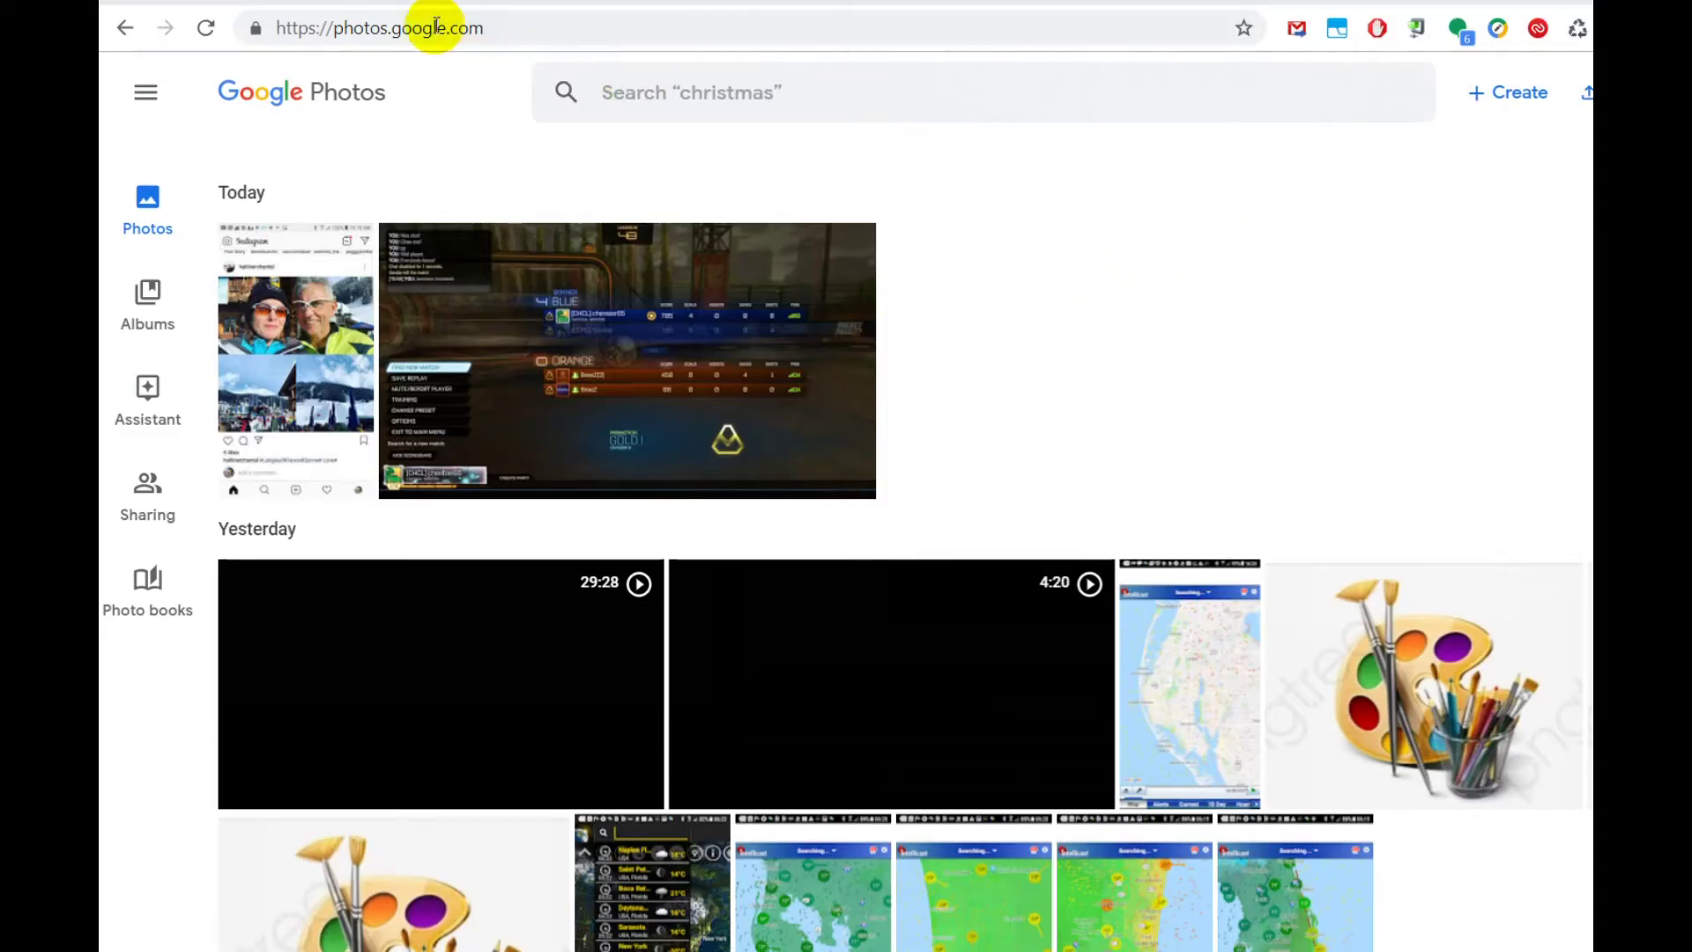
# - Open Google Photos Settings from the navigation drawer to check the High quality upload size
pyautogui.click(145, 92)
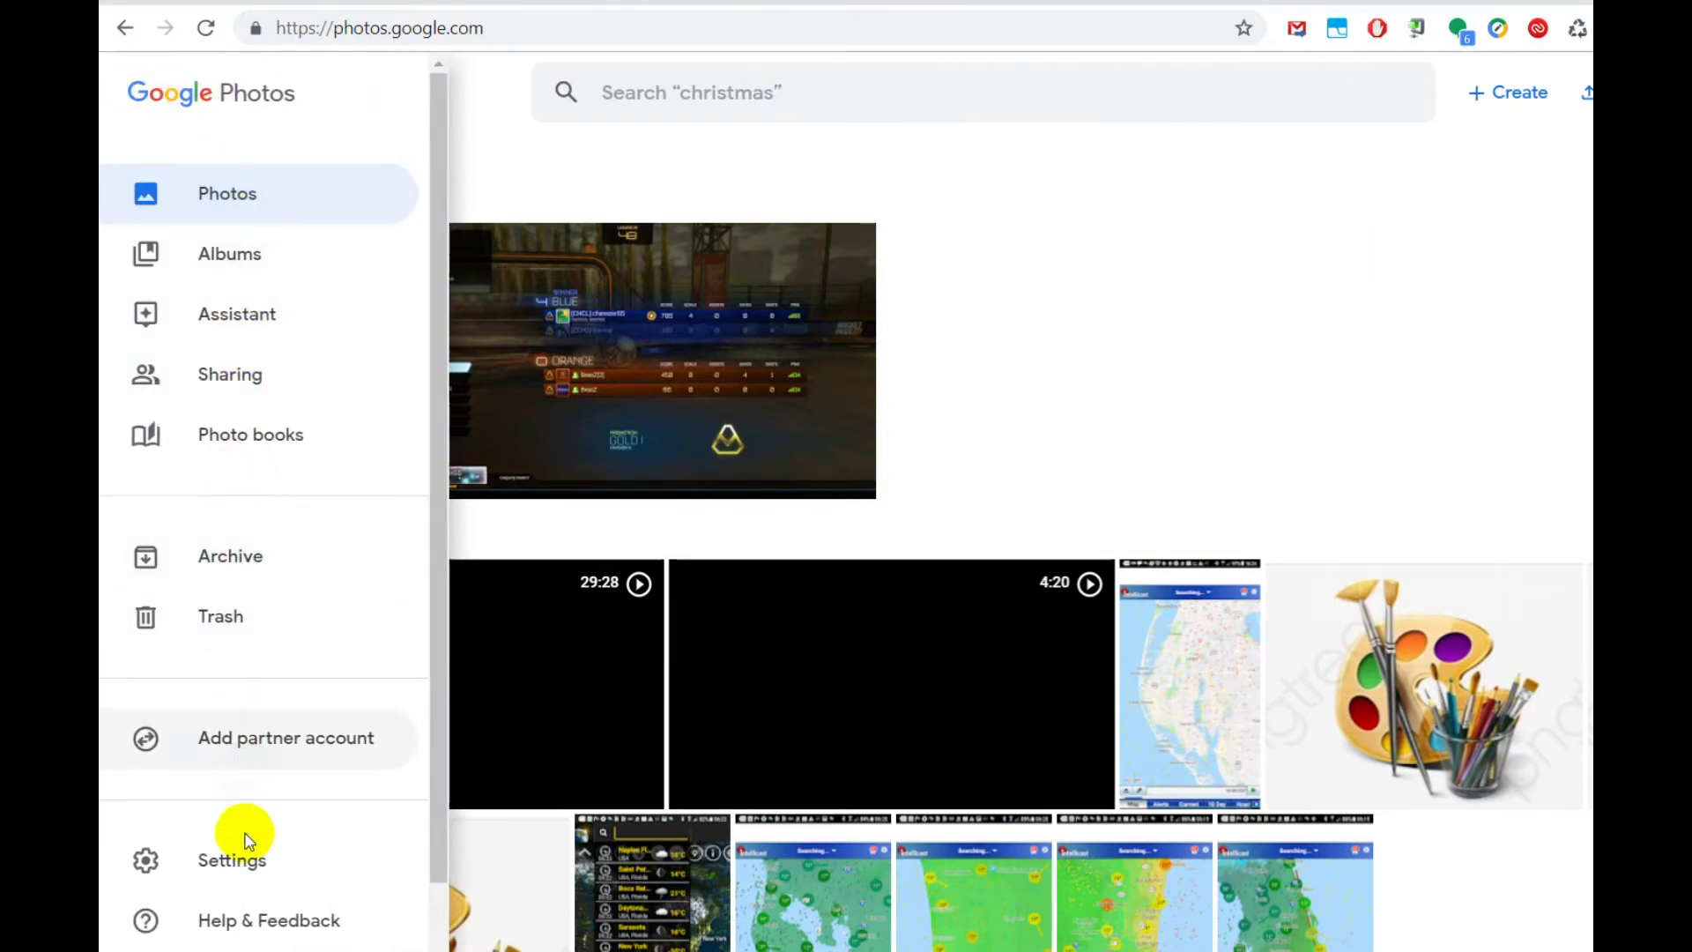
pyautogui.click(247, 860)
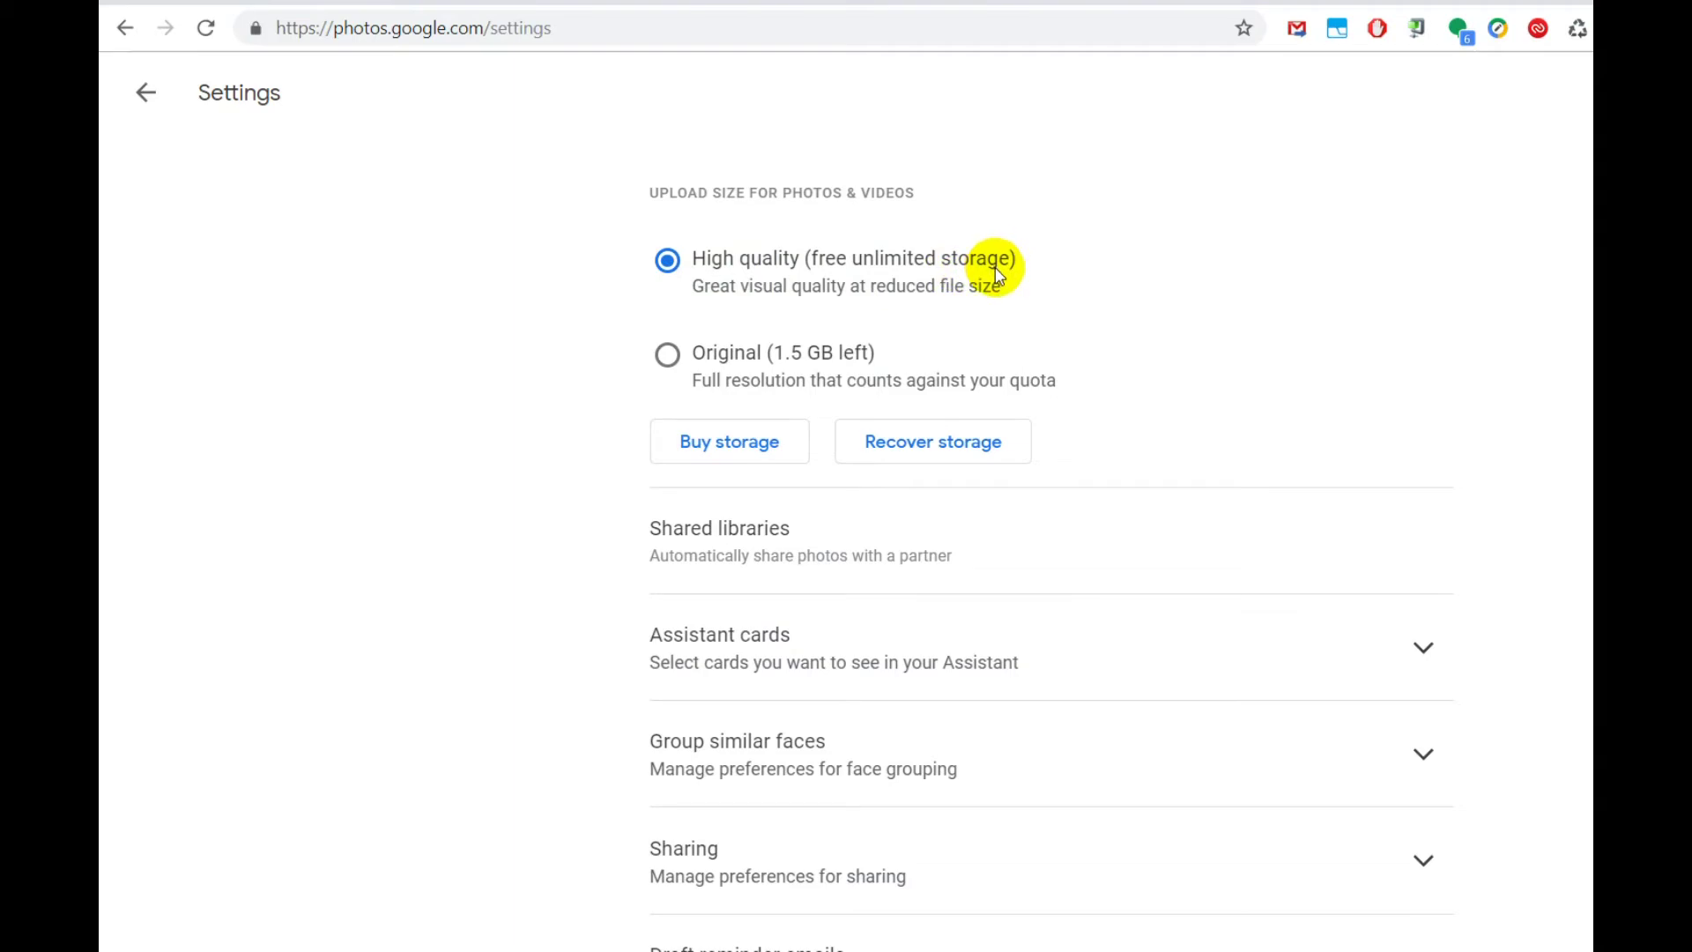
# - Leave Google Photos settings and go back to the library showing yesterday's 29:28 video
pyautogui.click(147, 93)
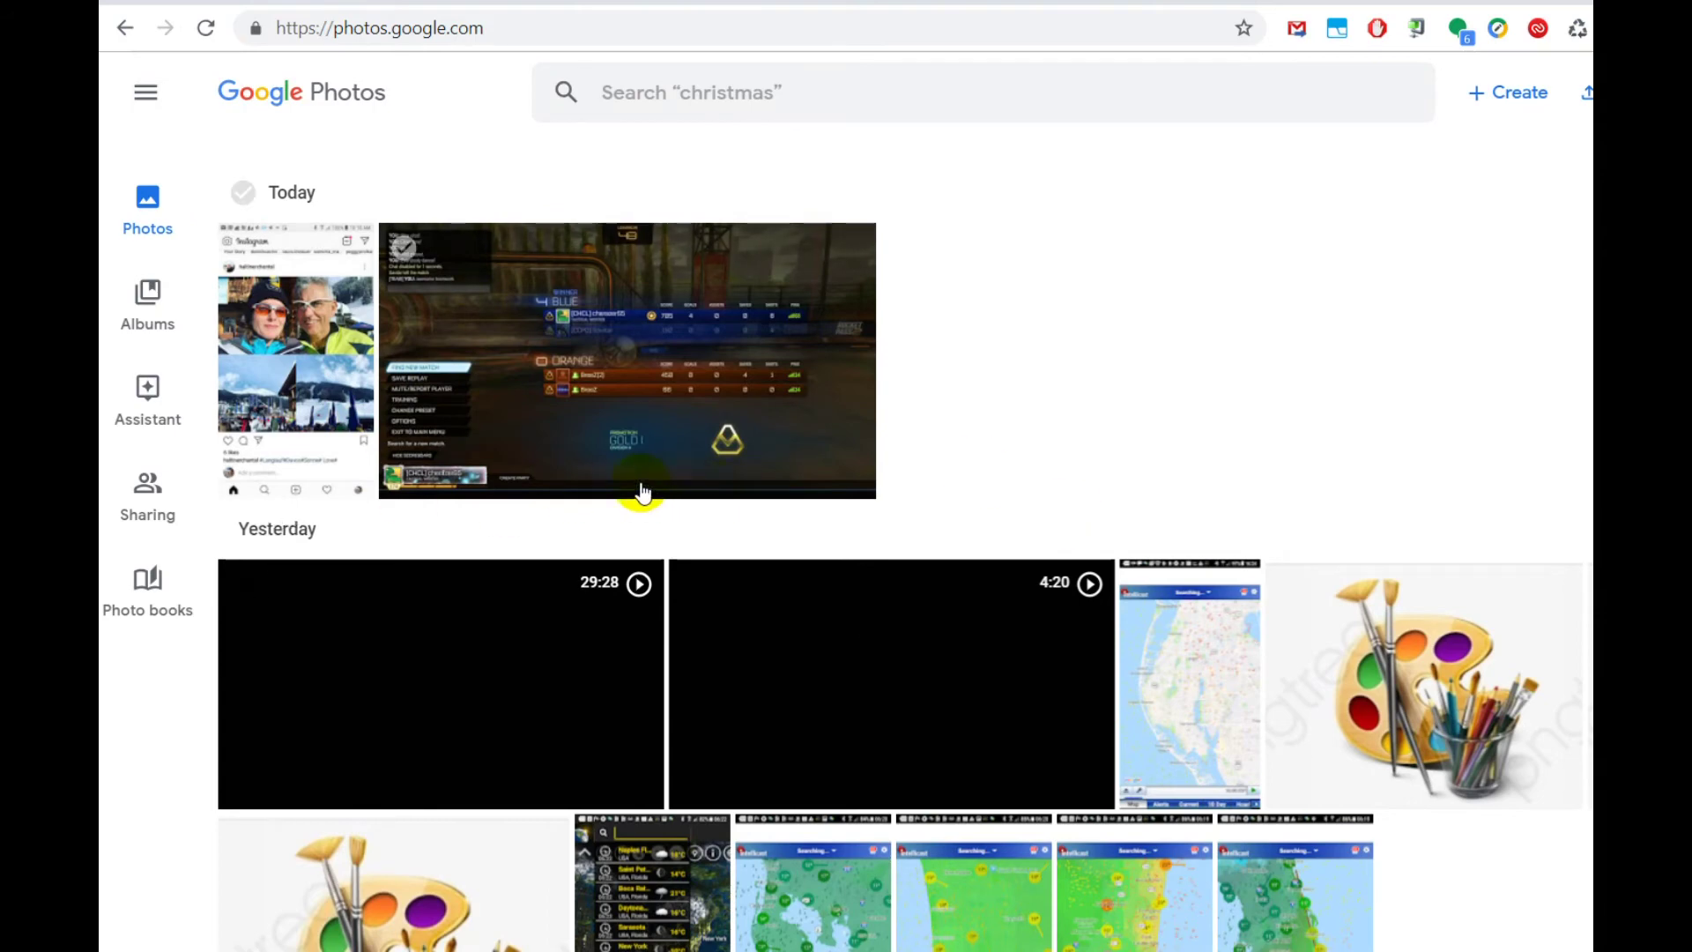